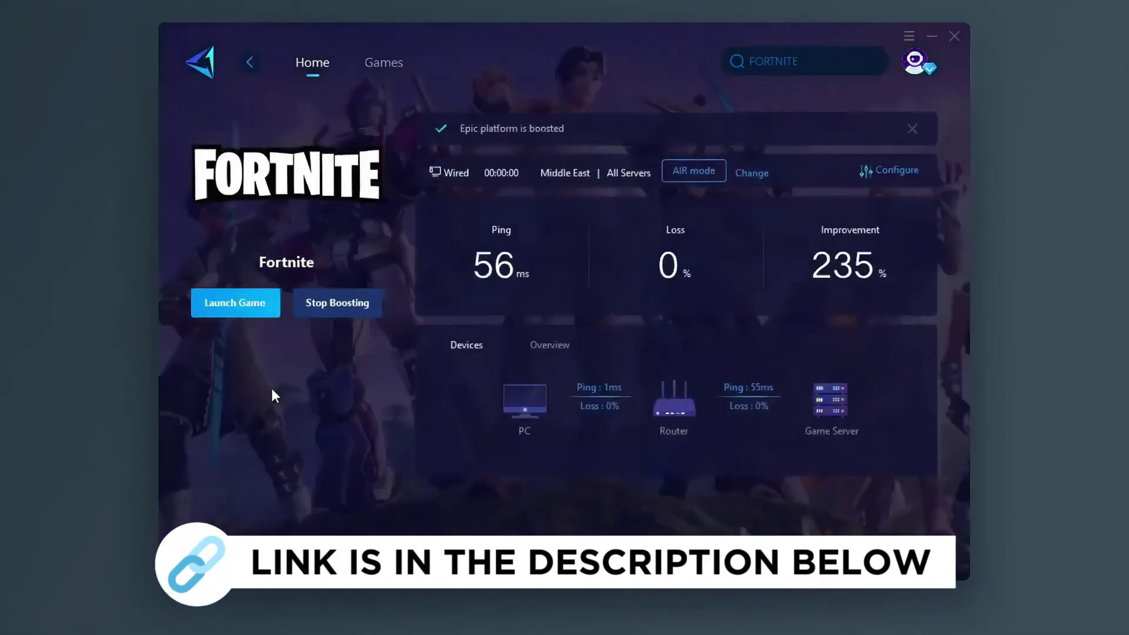
pyautogui.scroll(-1, 618, 265)
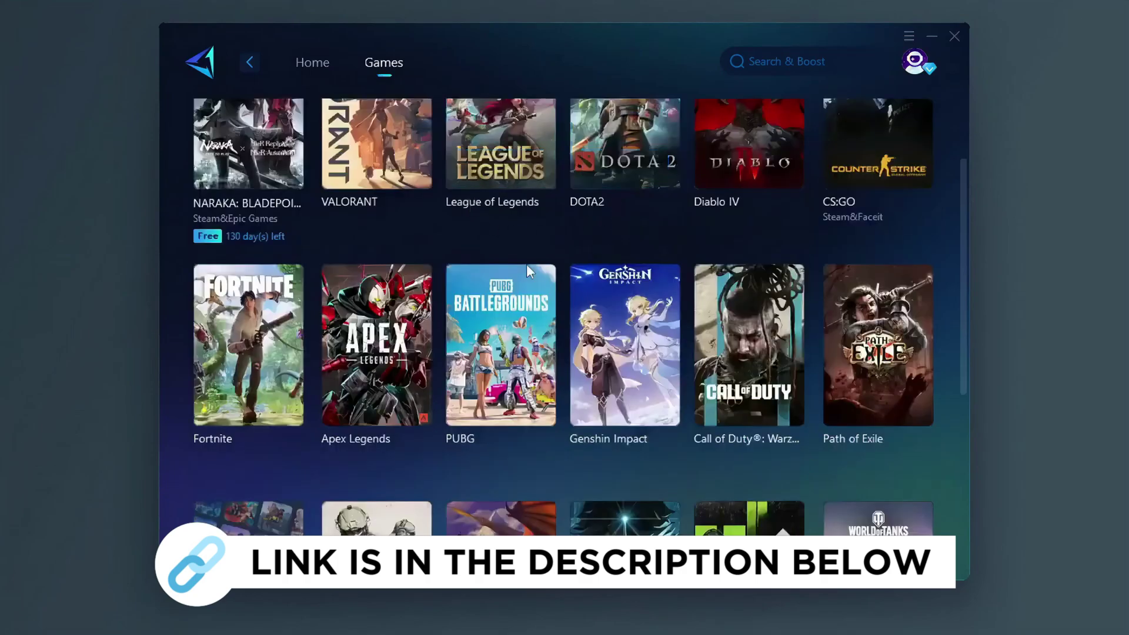
pyautogui.scroll(-2, 564, 256)
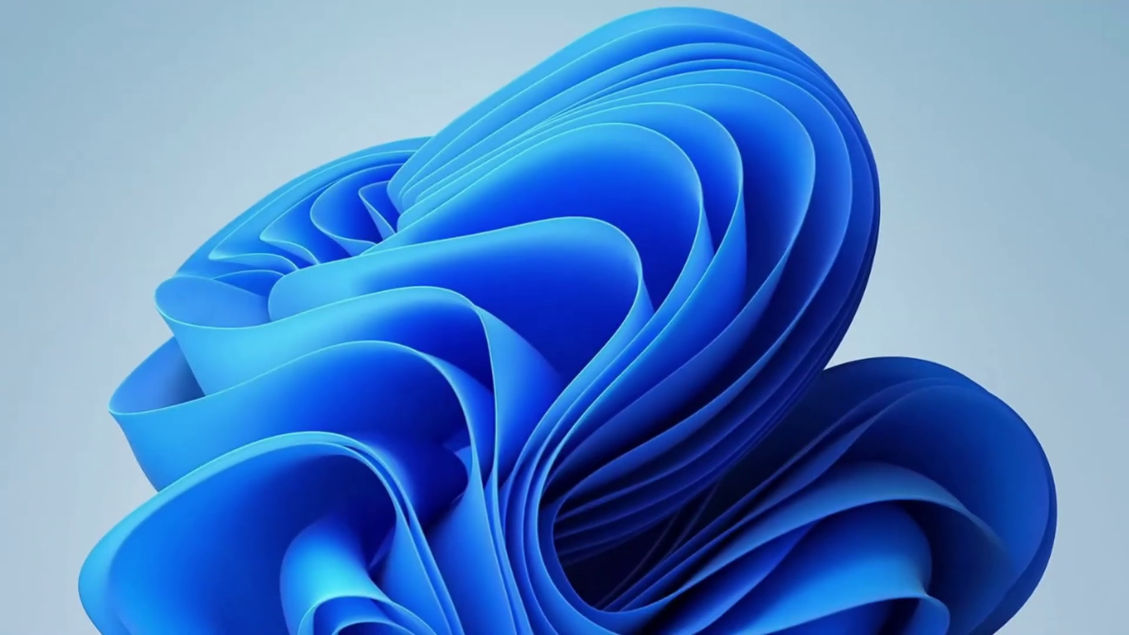
# Step: Launch Task Manager from the Win+X menu and show the CPU graph on the Performance page
pyautogui.press('super+x')
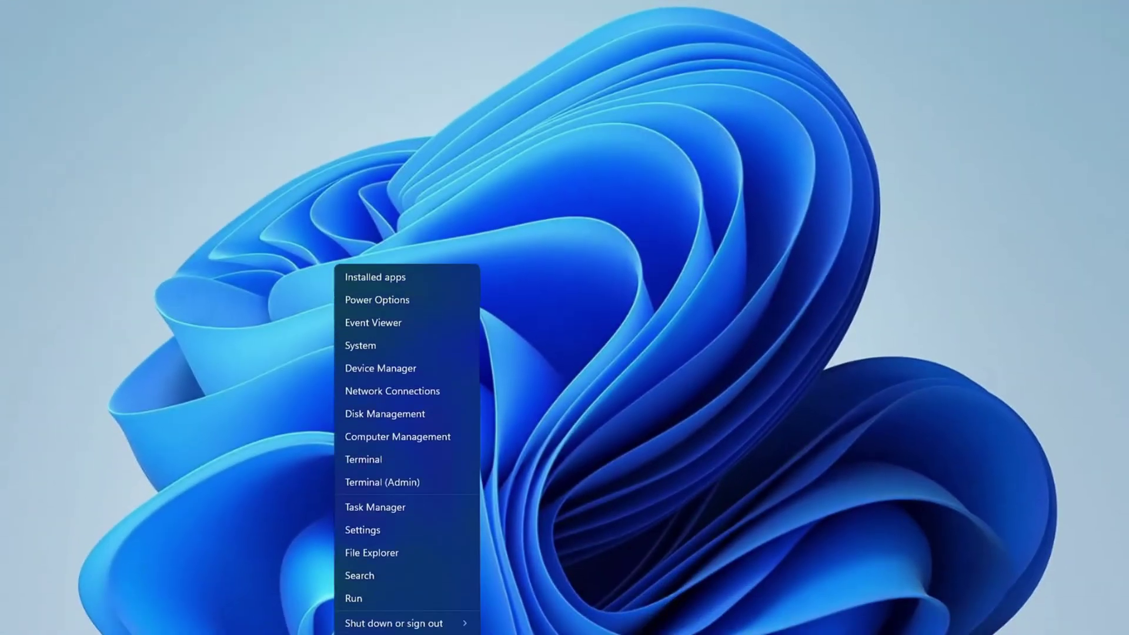
pyautogui.click(389, 505)
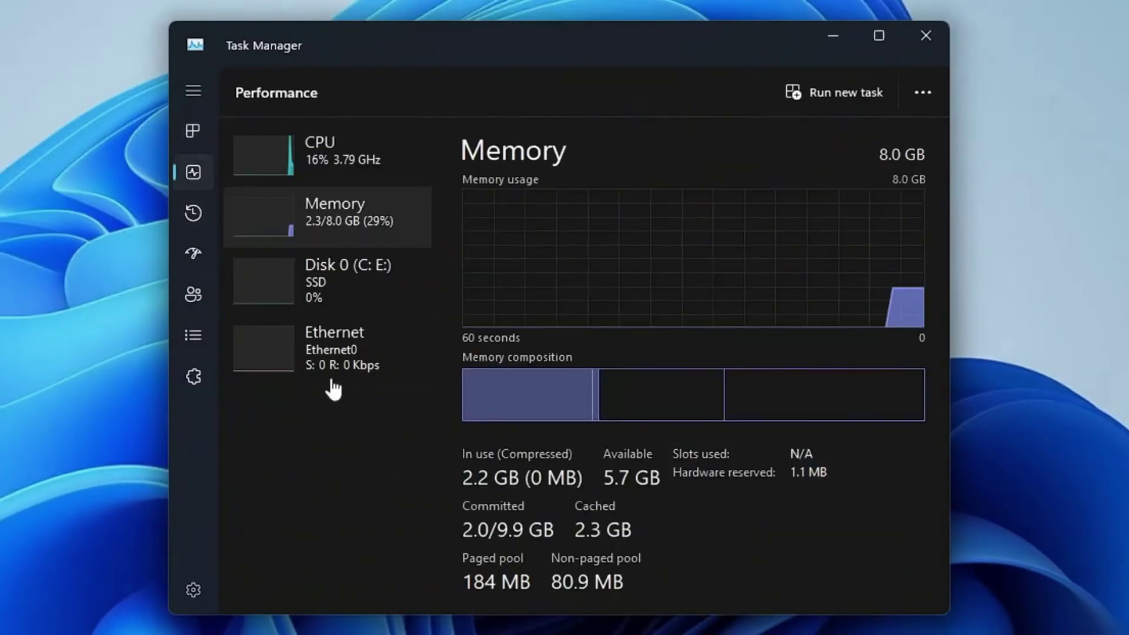
pyautogui.click(335, 170)
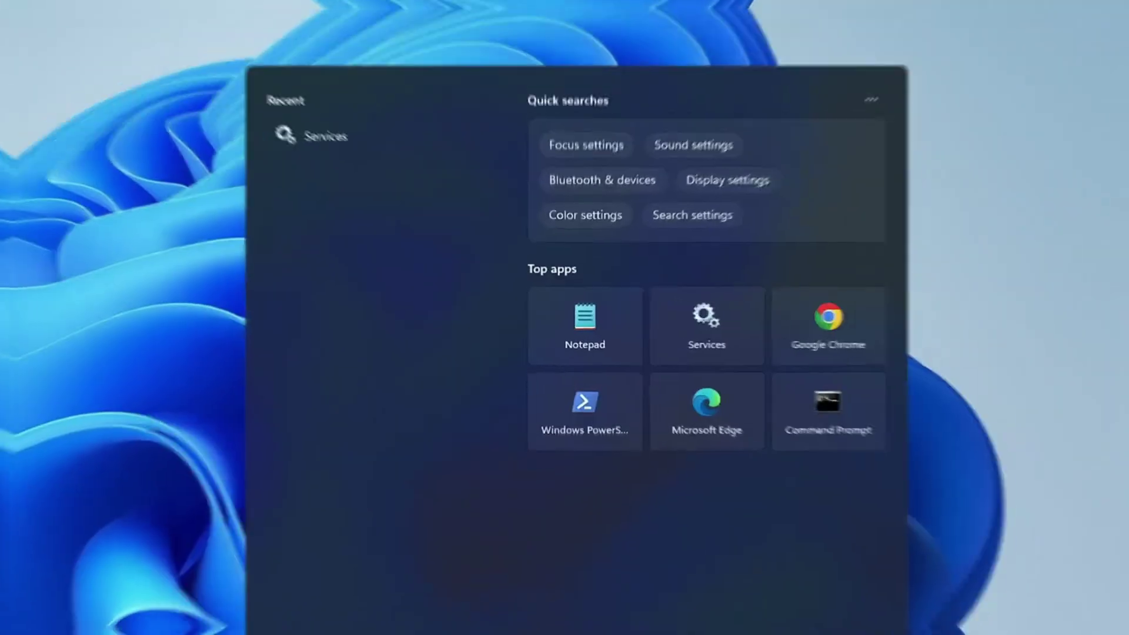
pyautogui.write('powershell')
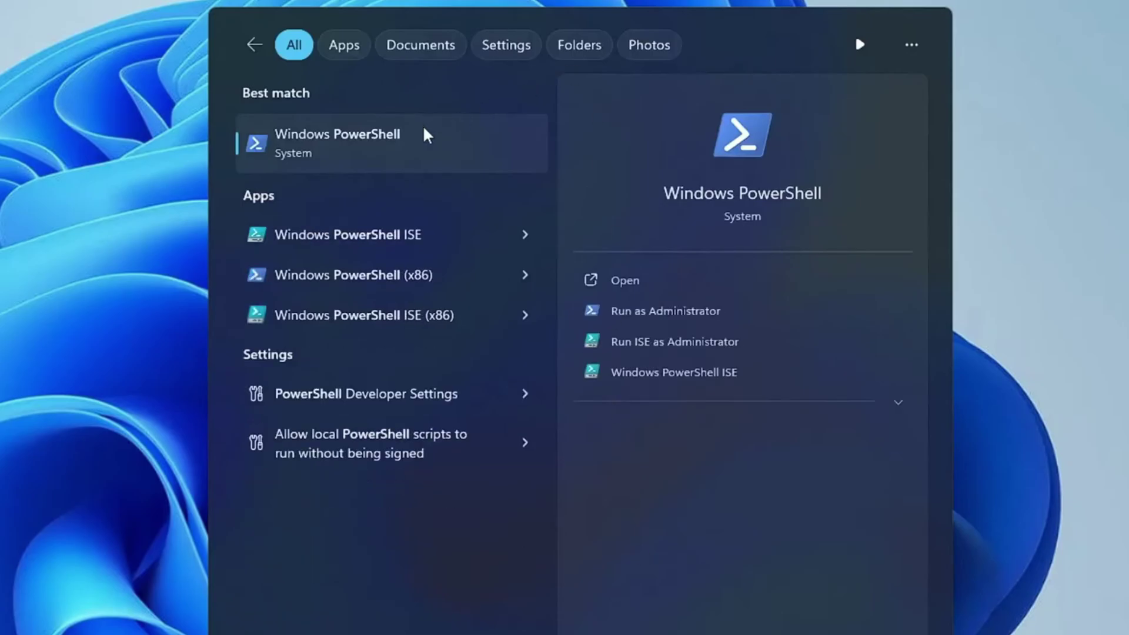
pyautogui.rightClick(360, 157)
pyautogui.click(432, 173)
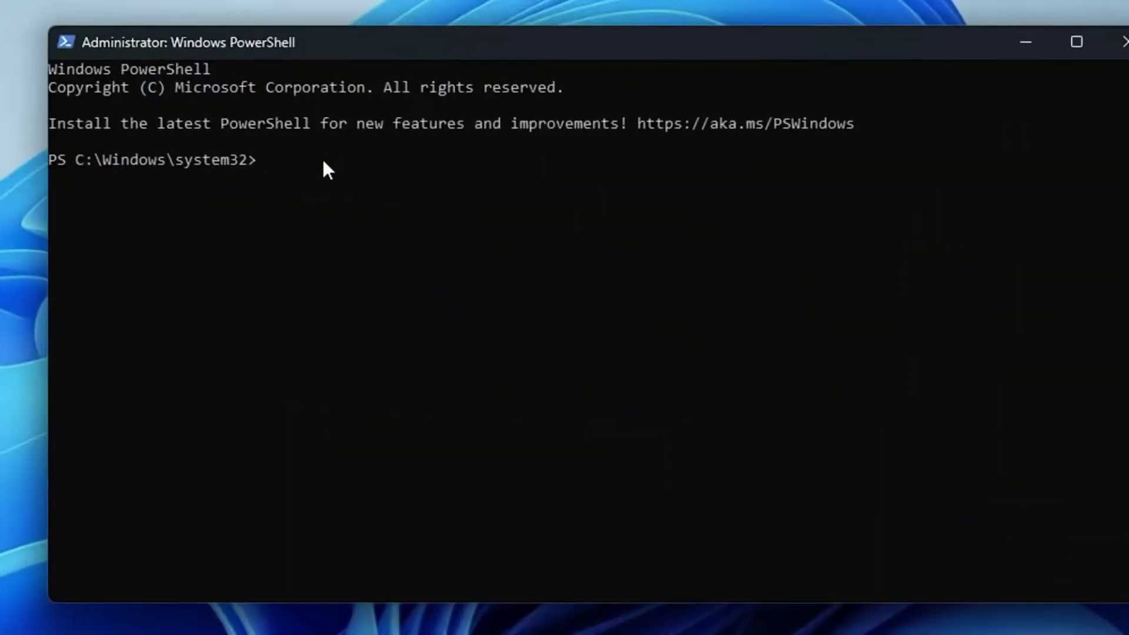
pyautogui.write('iwr -useb https://christitus.com/win | iex')
pyautogui.press('Return')
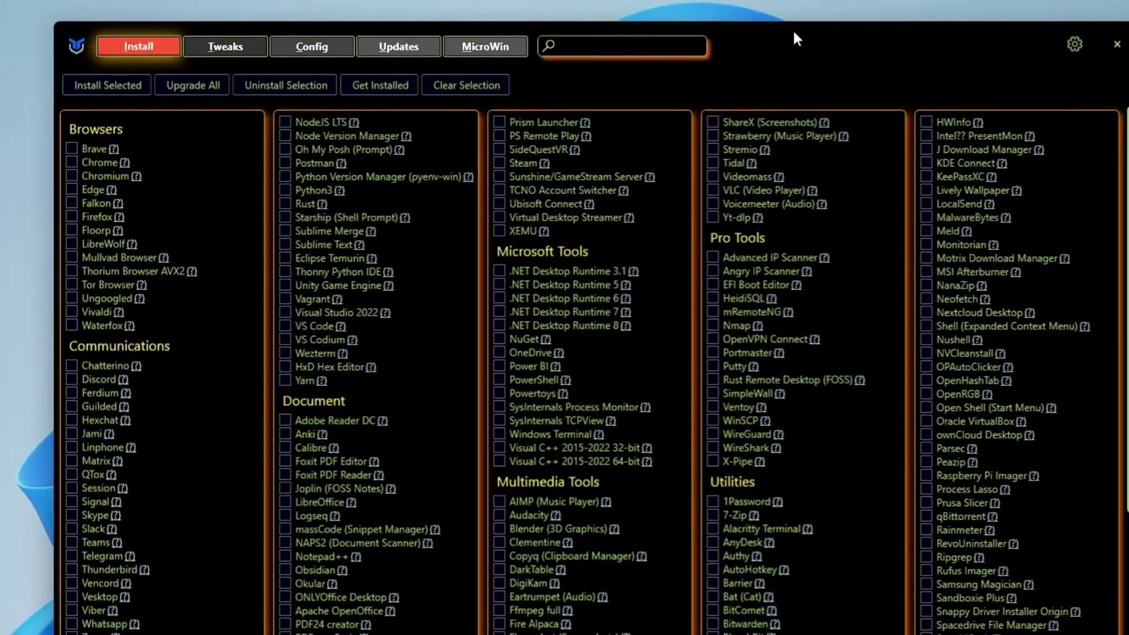
# Step: Browse the Tweaks, Config, Updates and MicroWin pages, ending back on Tweaks
pyautogui.click(231, 48)
pyautogui.click(310, 48)
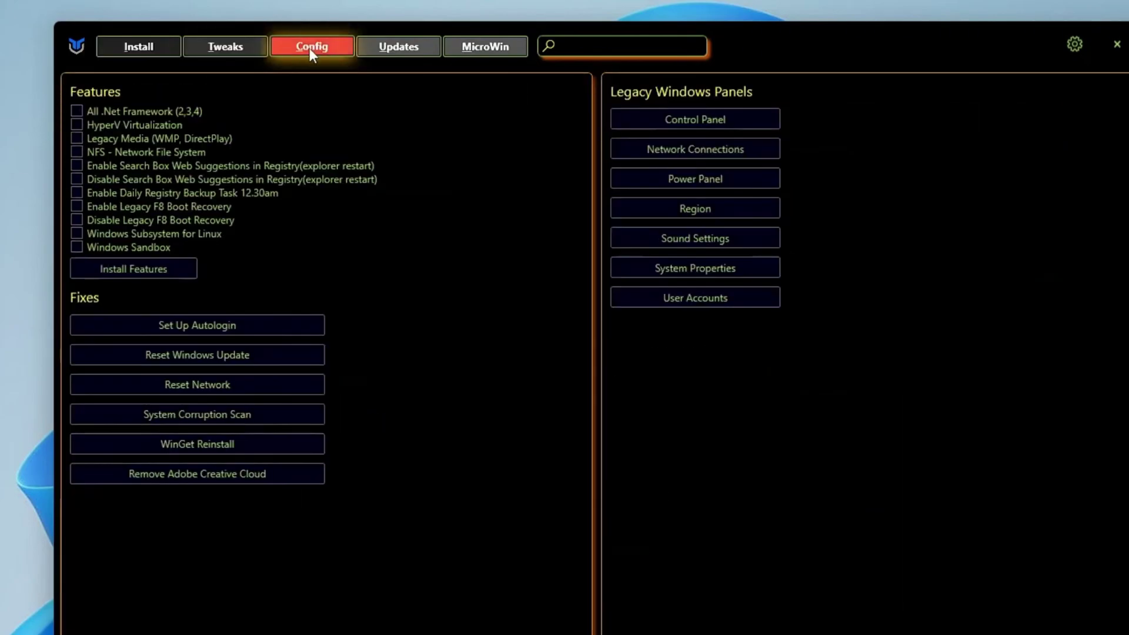
pyautogui.click(395, 47)
pyautogui.click(490, 49)
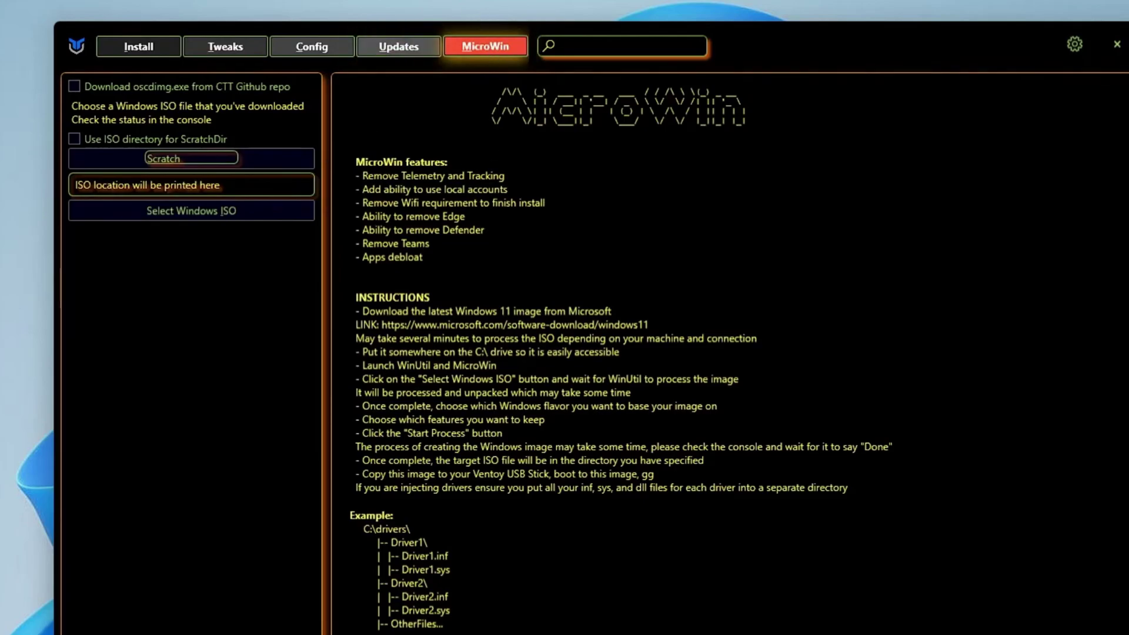
pyautogui.click(241, 47)
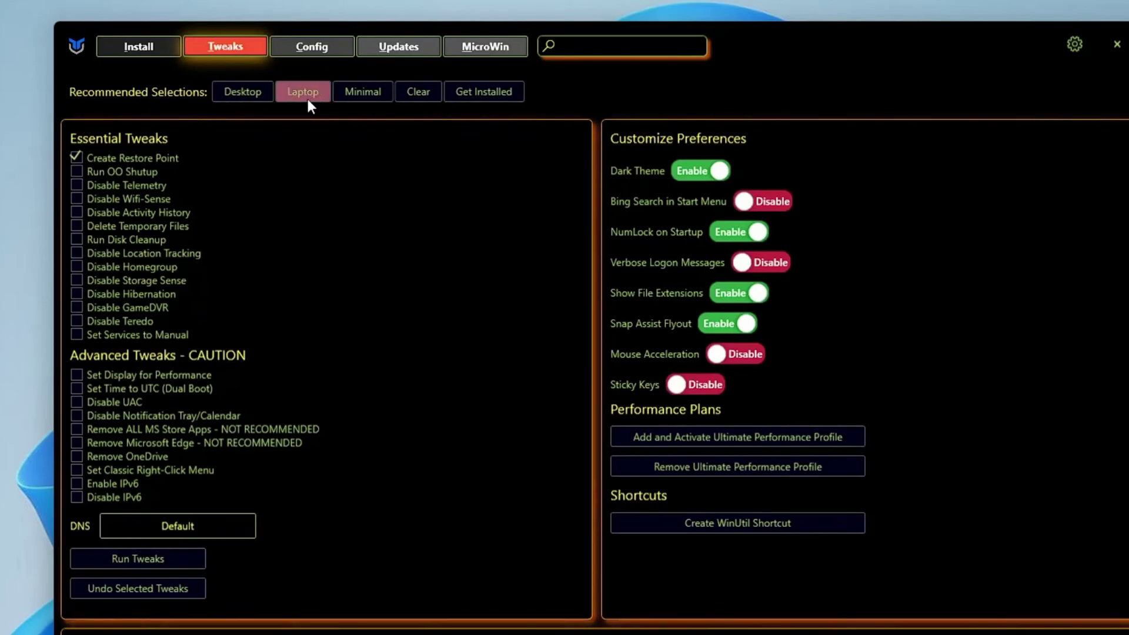
# Step: Apply the Desktop preset, add Create Restore Point and Delete Temporary Files, keep Storage Sense enabled
pyautogui.click(240, 92)
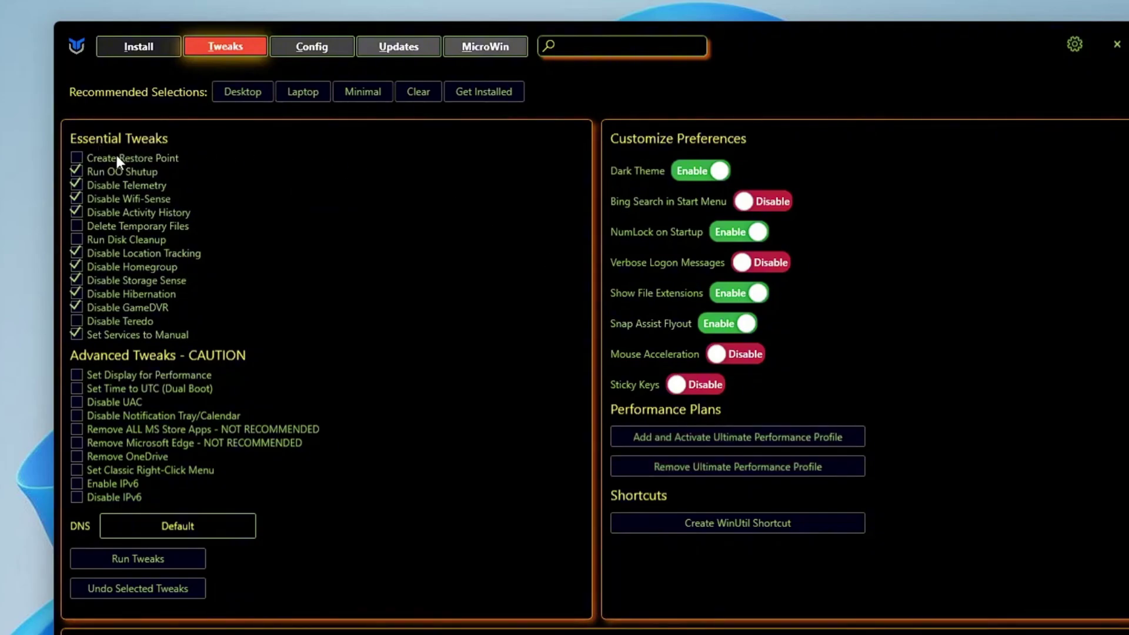
pyautogui.moveTo(133, 158)
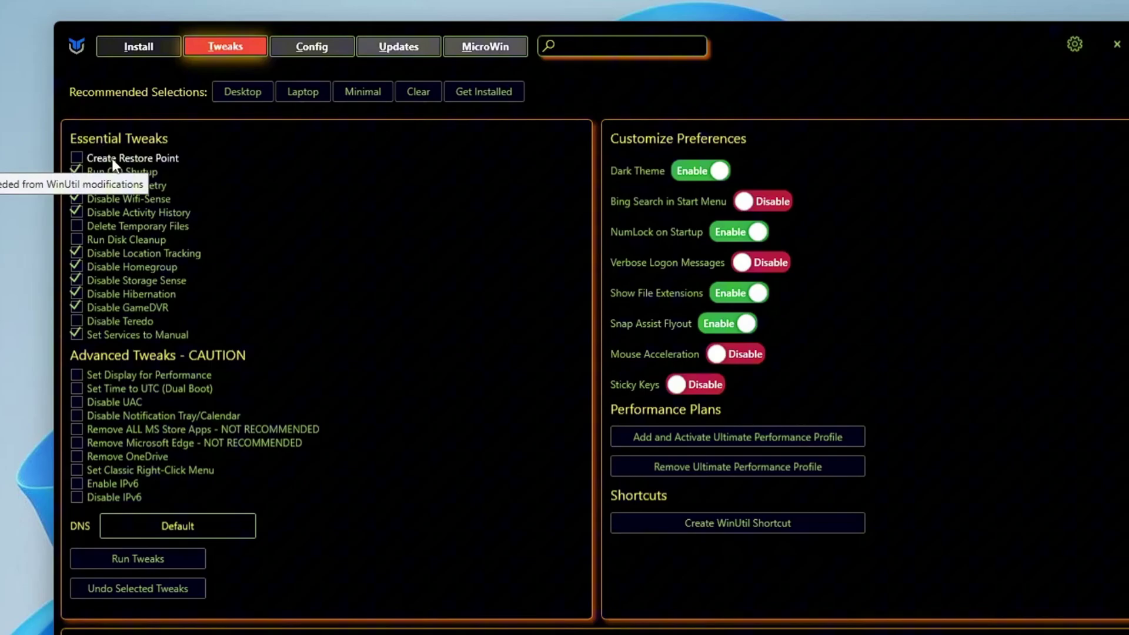
pyautogui.click(112, 163)
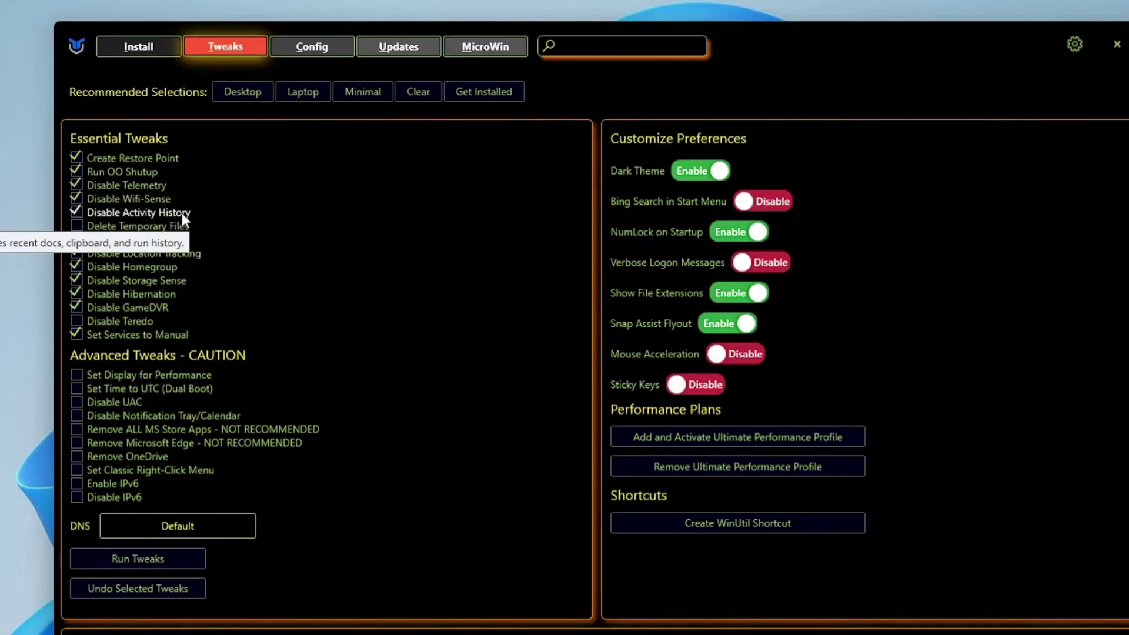
pyautogui.click(107, 225)
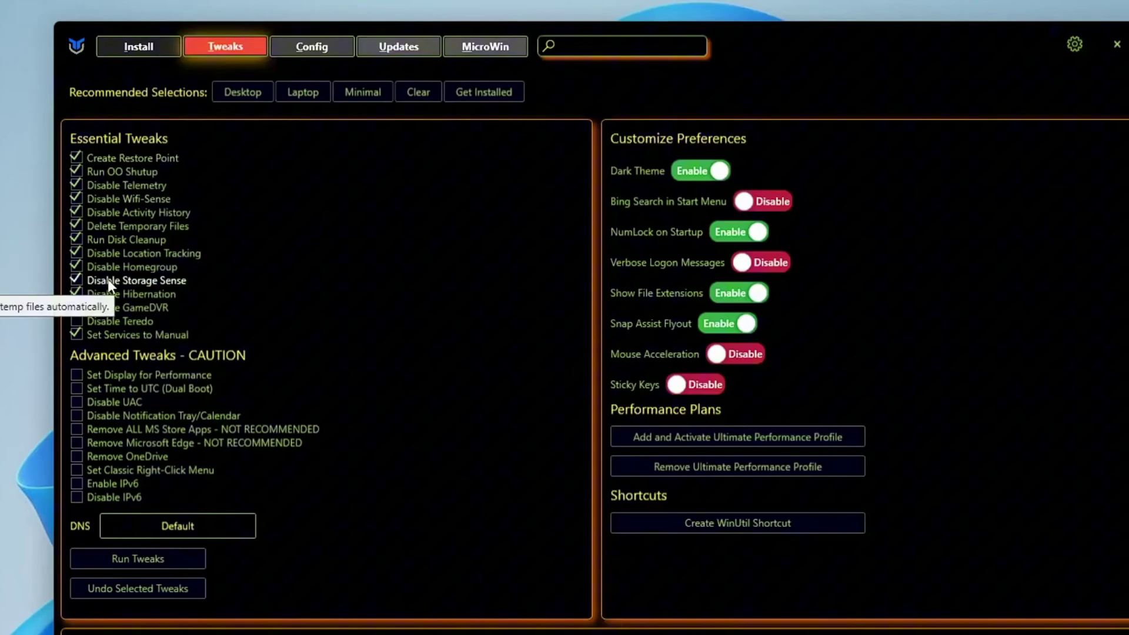
pyautogui.click(107, 278)
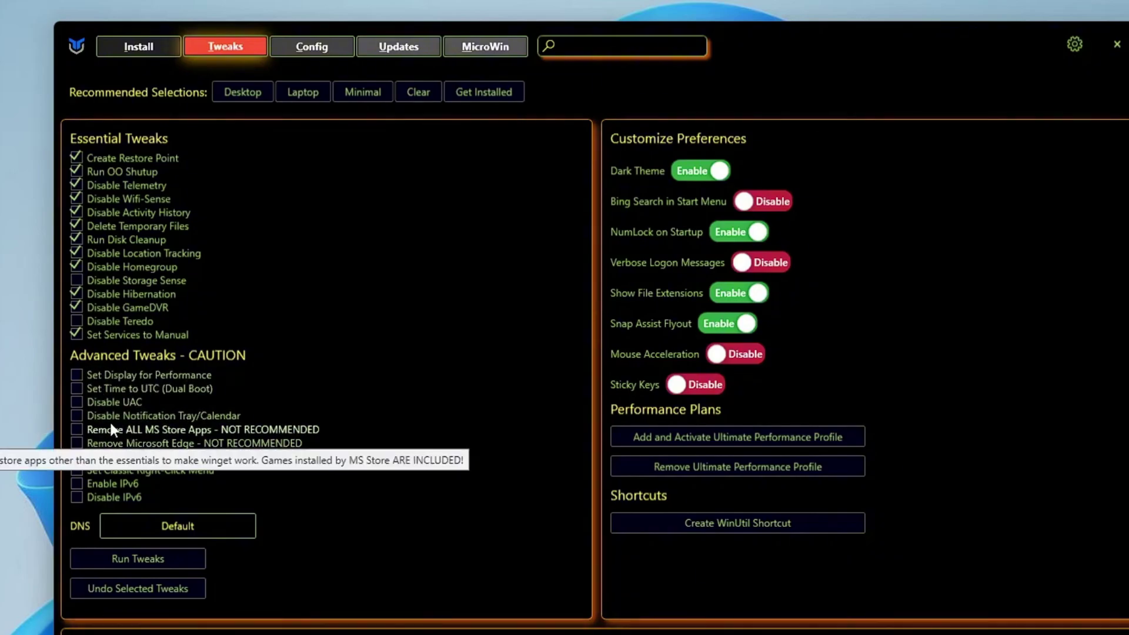
pyautogui.moveTo(154, 443)
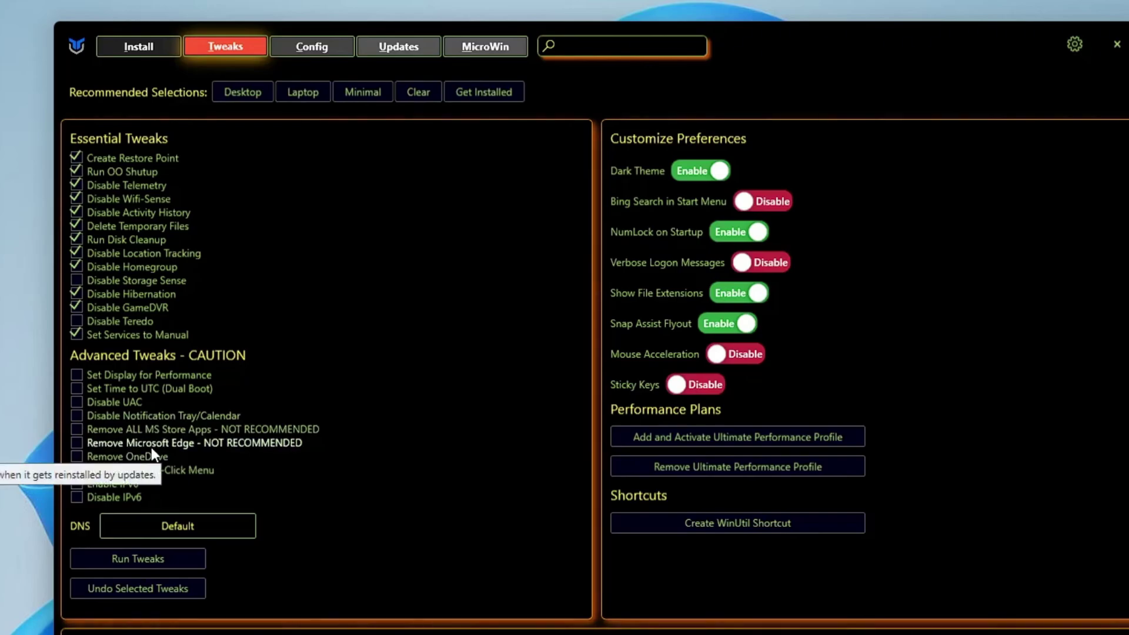
# Step: Tick Remove OneDrive, Set Classic Right-Click Menu and Disable IPv6 under Advanced Tweaks
pyautogui.click(76, 457)
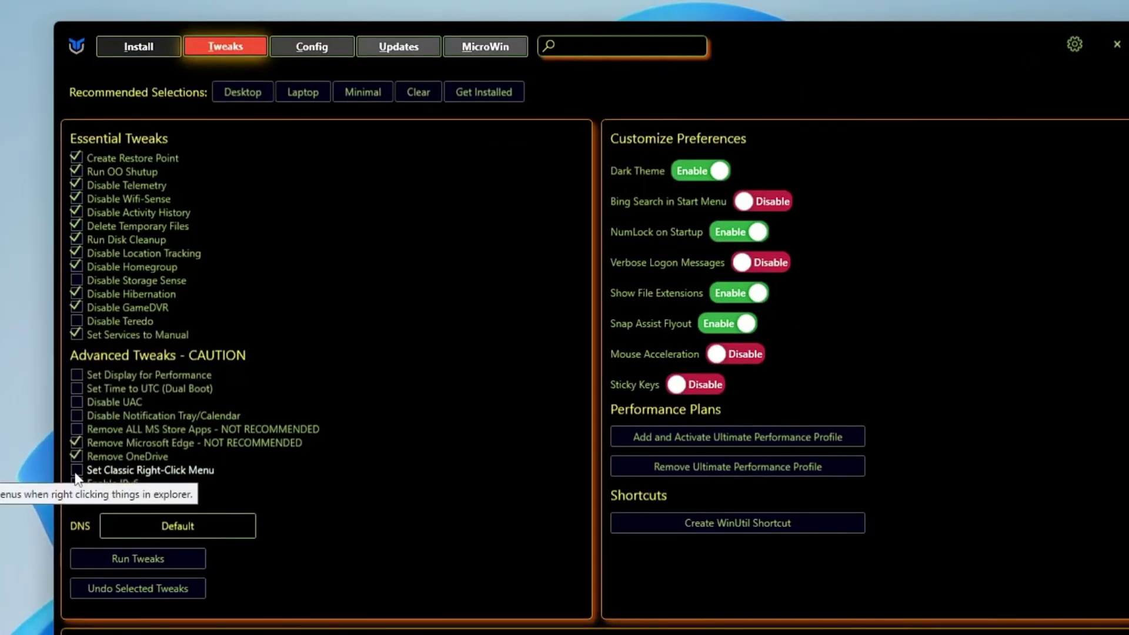
pyautogui.click(76, 470)
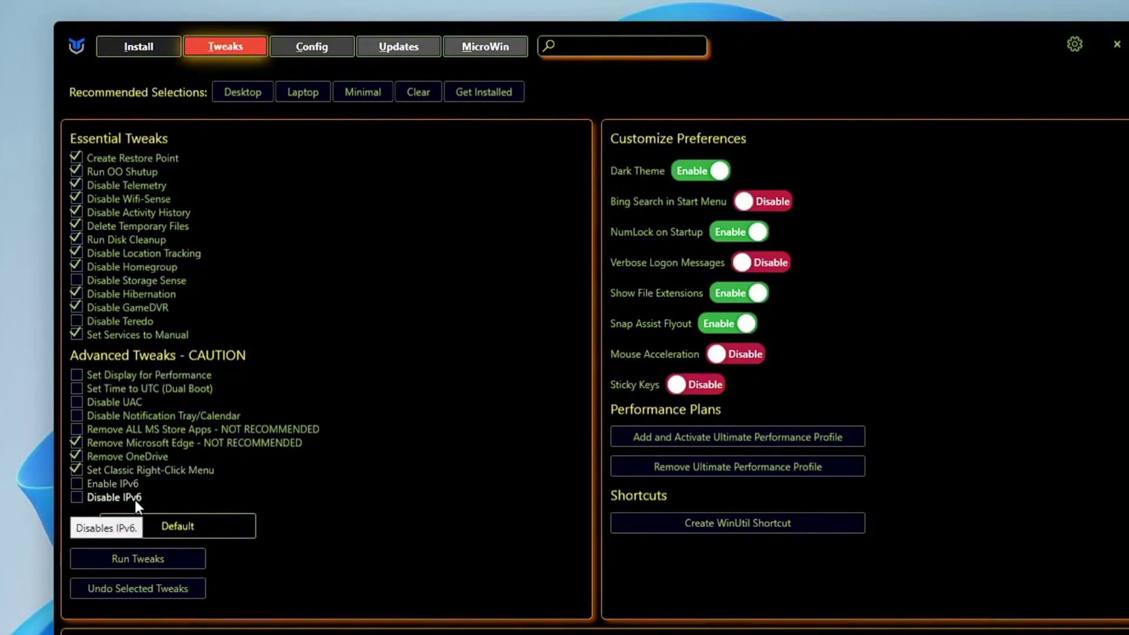
pyautogui.click(75, 500)
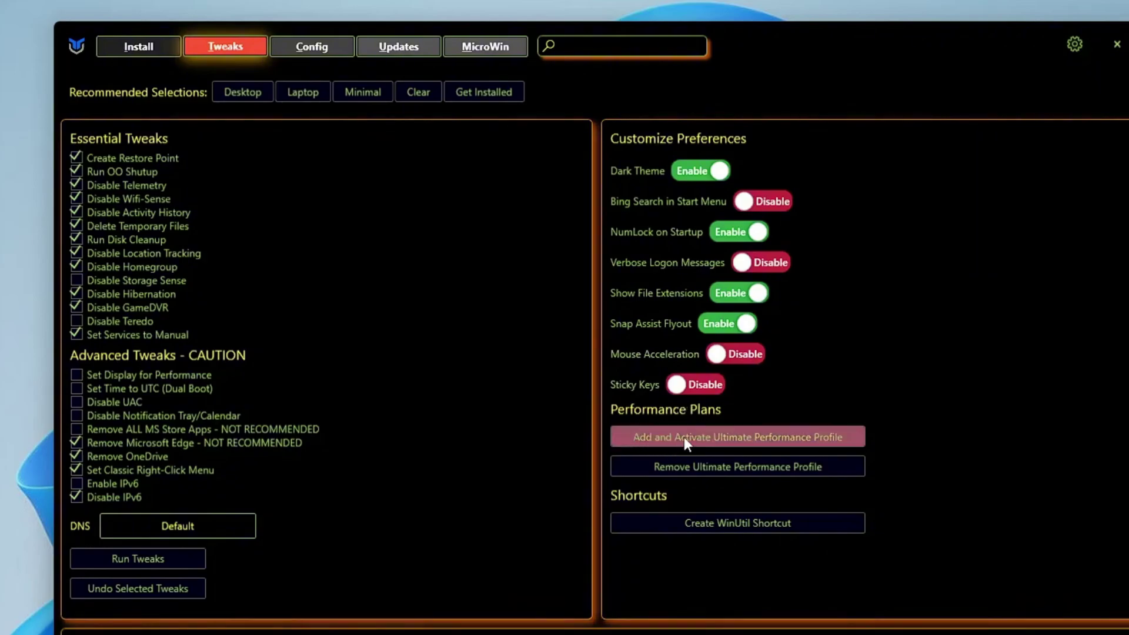
# Step: Add and activate the Ultimate Performance power plan
pyautogui.click(652, 430)
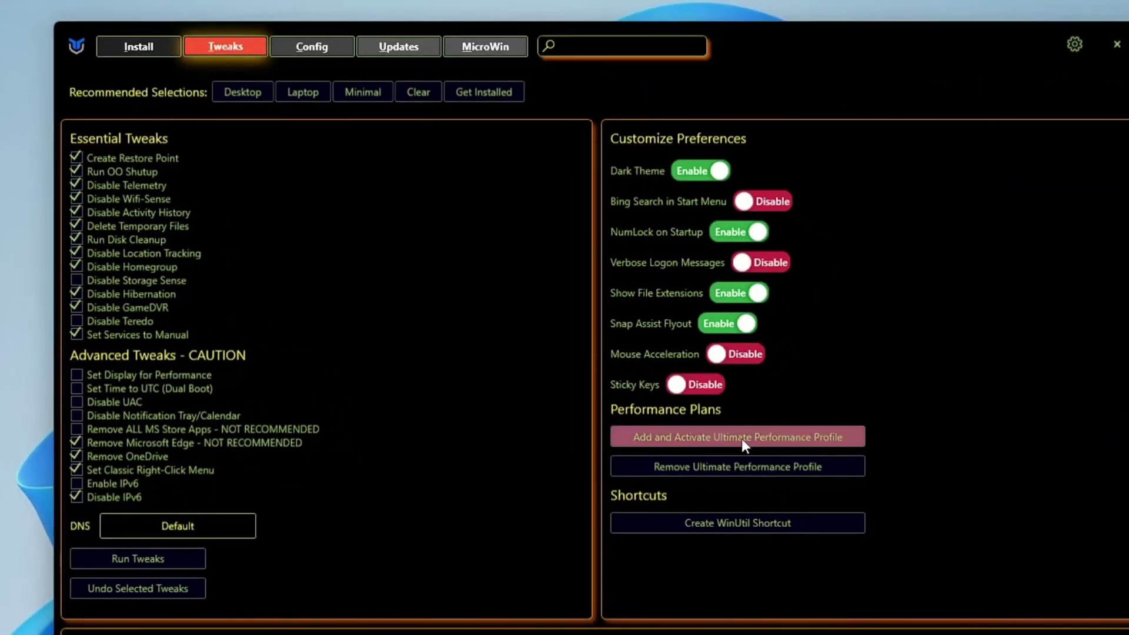
# Step: Run the ticked tweaks, moving the Edge removal window aside while they apply
pyautogui.click(146, 561)
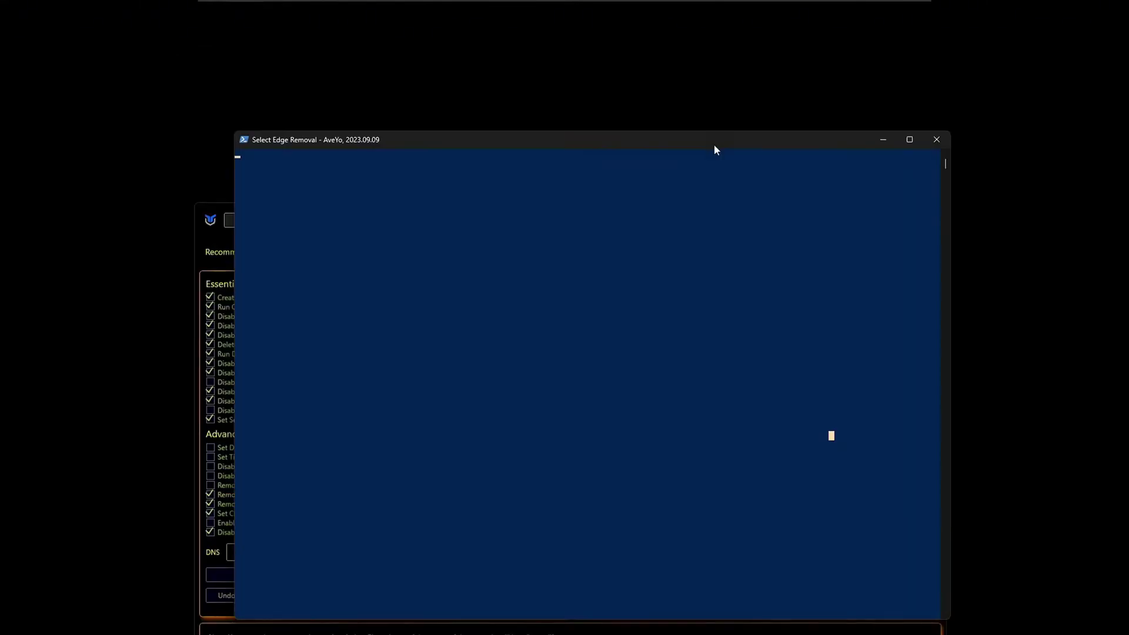
pyautogui.moveTo(658, 63); pyautogui.dragTo(1005, 156)
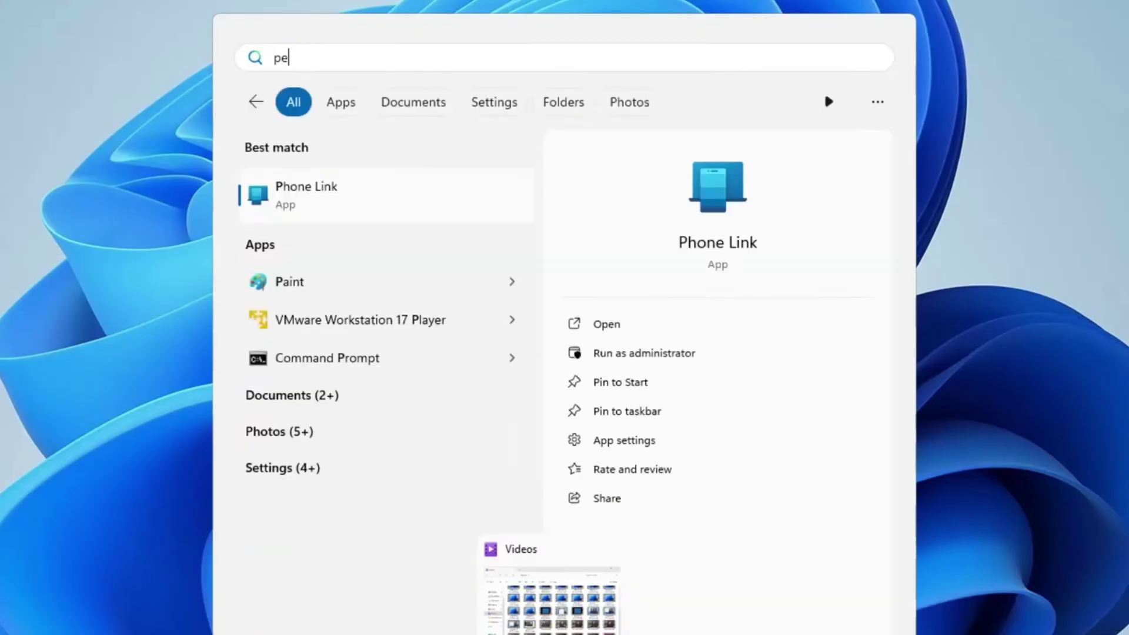
pyautogui.write('rformance')
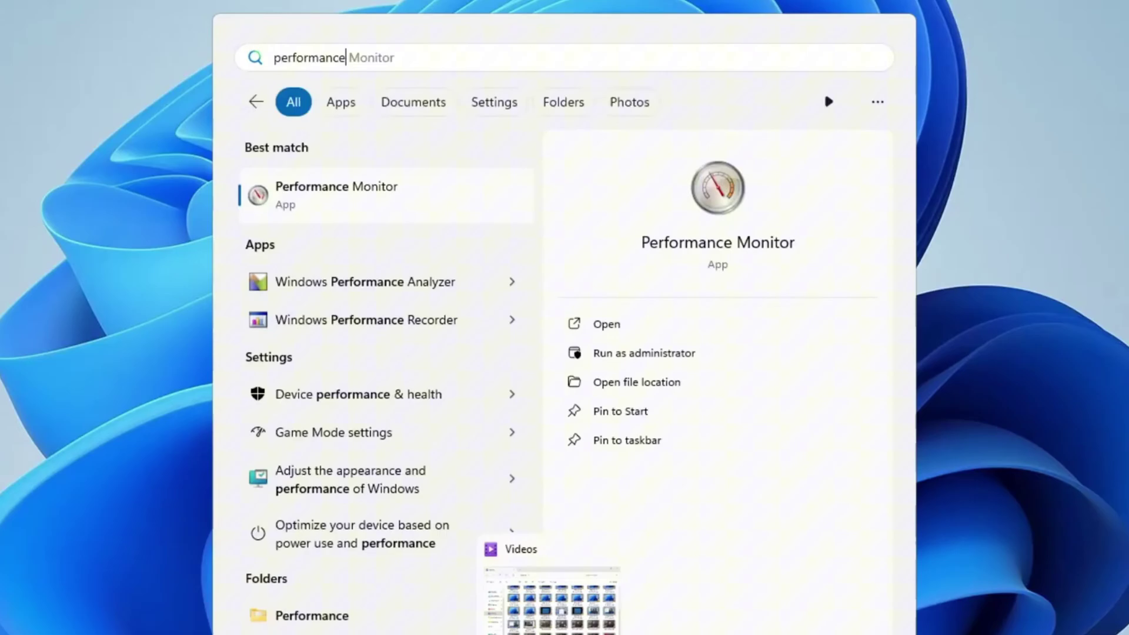
# Step: Launch Performance Monitor and show the empty User Defined data collector sets
pyautogui.click(368, 208)
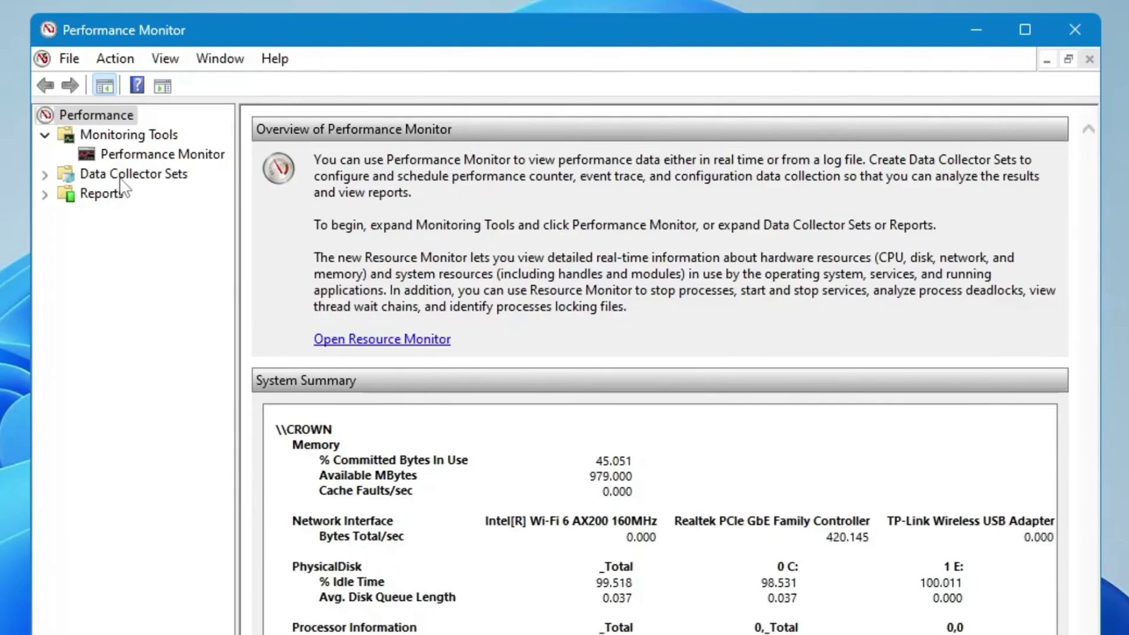
pyautogui.doubleClick(143, 174)
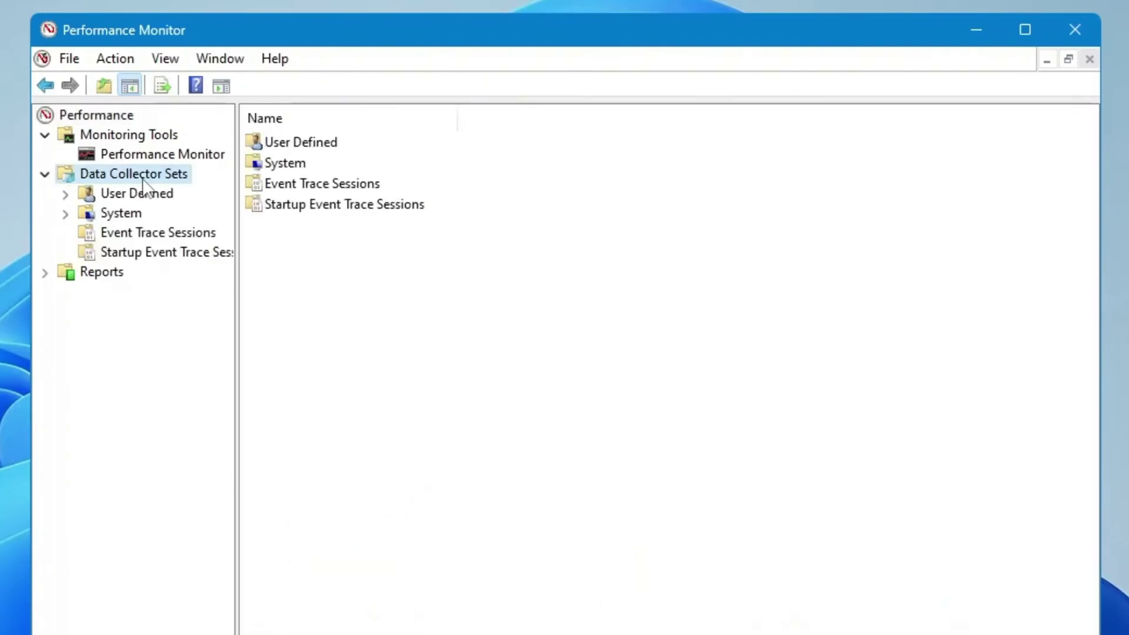
pyautogui.click(143, 192)
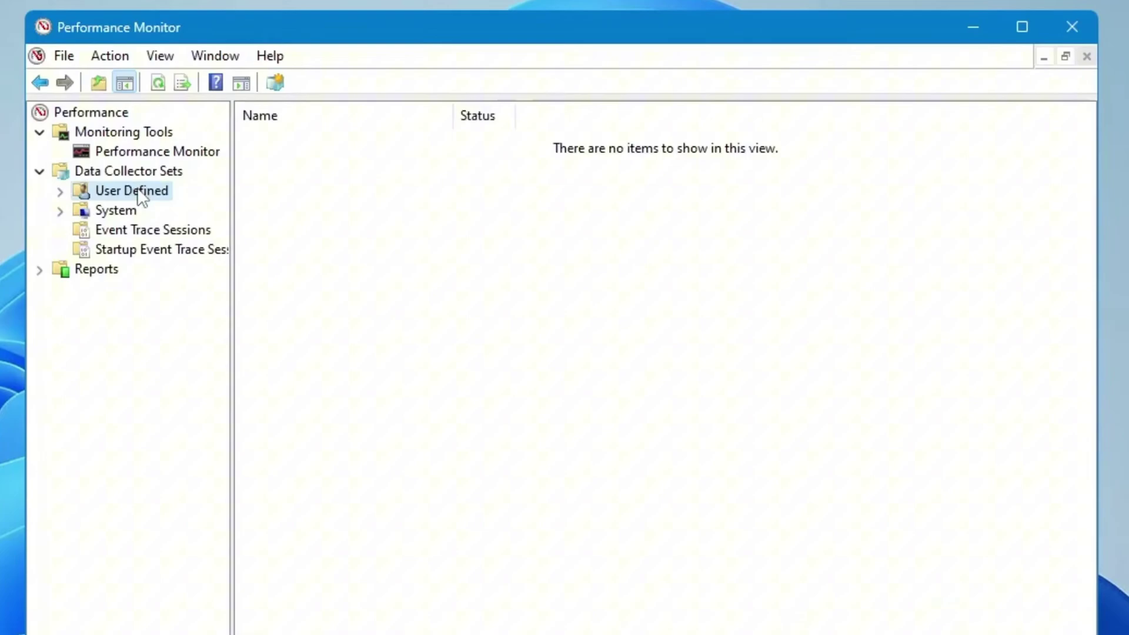
# Step: Create a manual data collector set named CPU Boost that logs performance counters
pyautogui.rightClick(140, 195)
pyautogui.moveTo(192, 200)
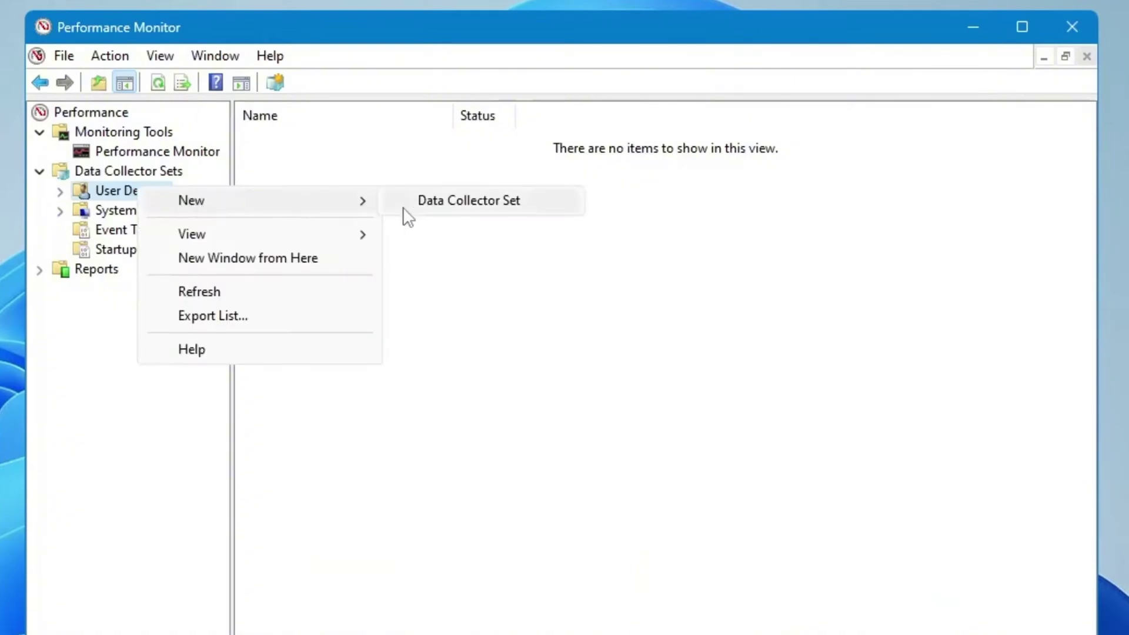
pyautogui.click(469, 202)
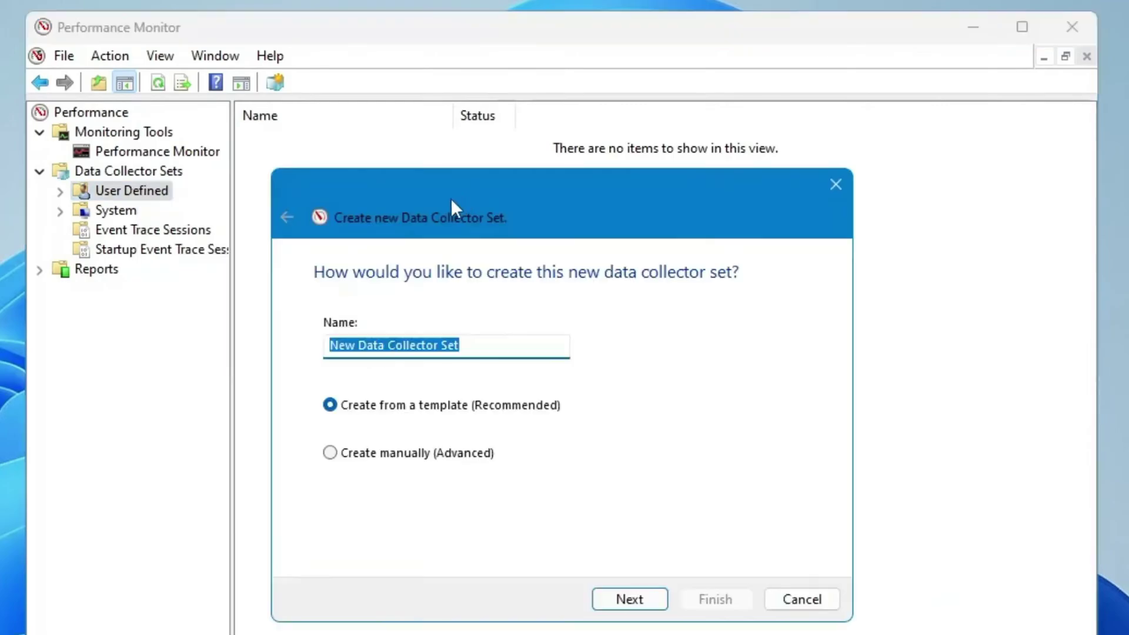
pyautogui.write('CPU')
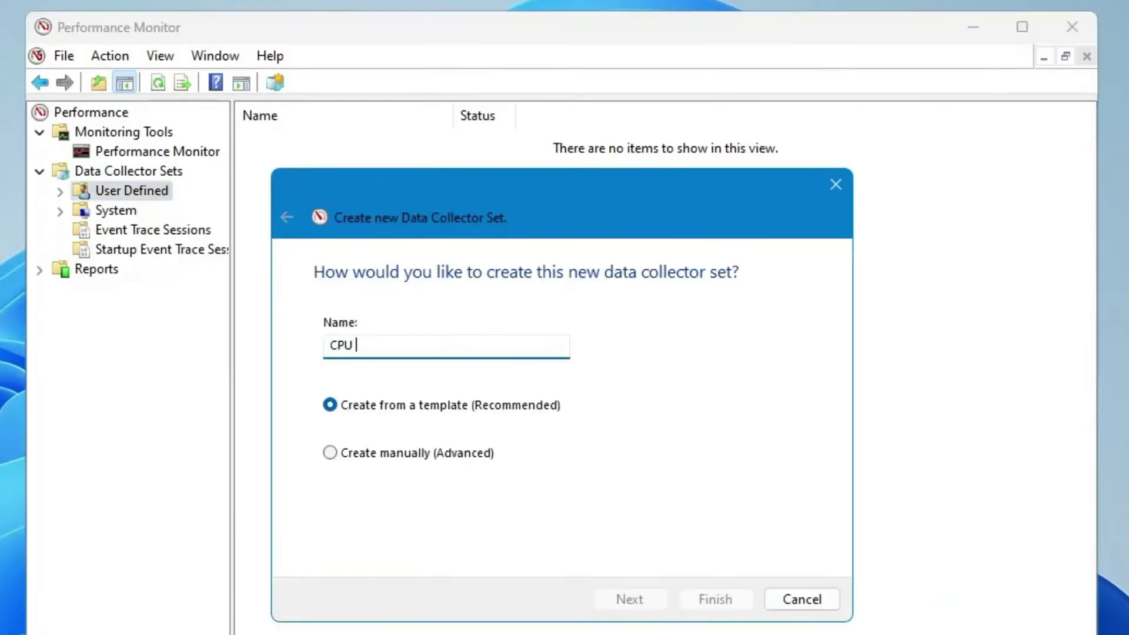
pyautogui.write(' Boost')
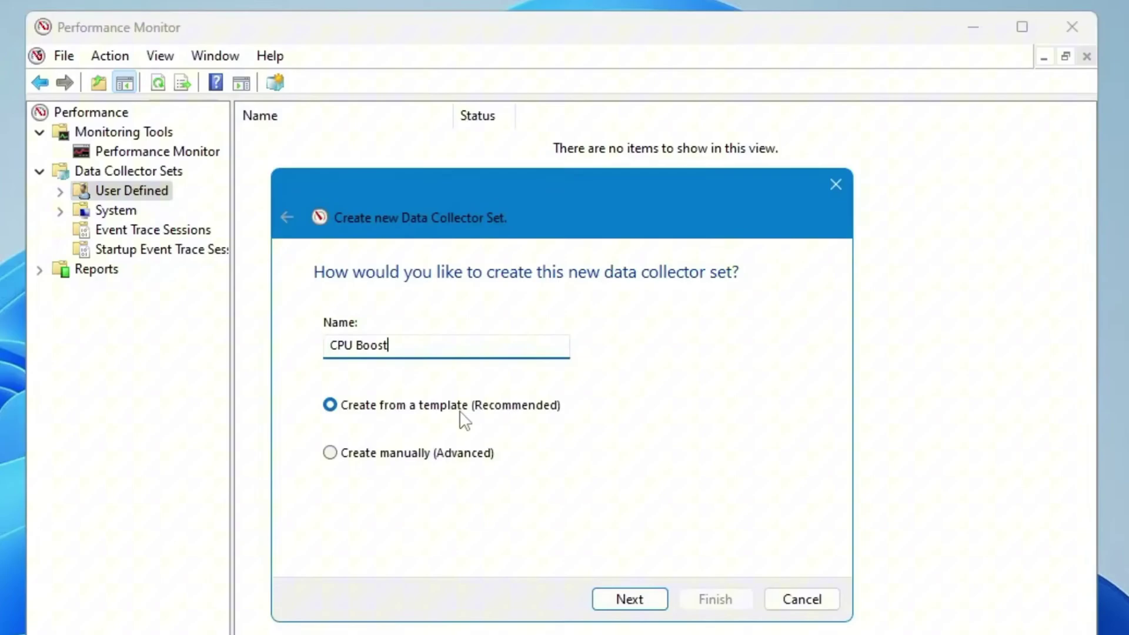
pyautogui.click(352, 462)
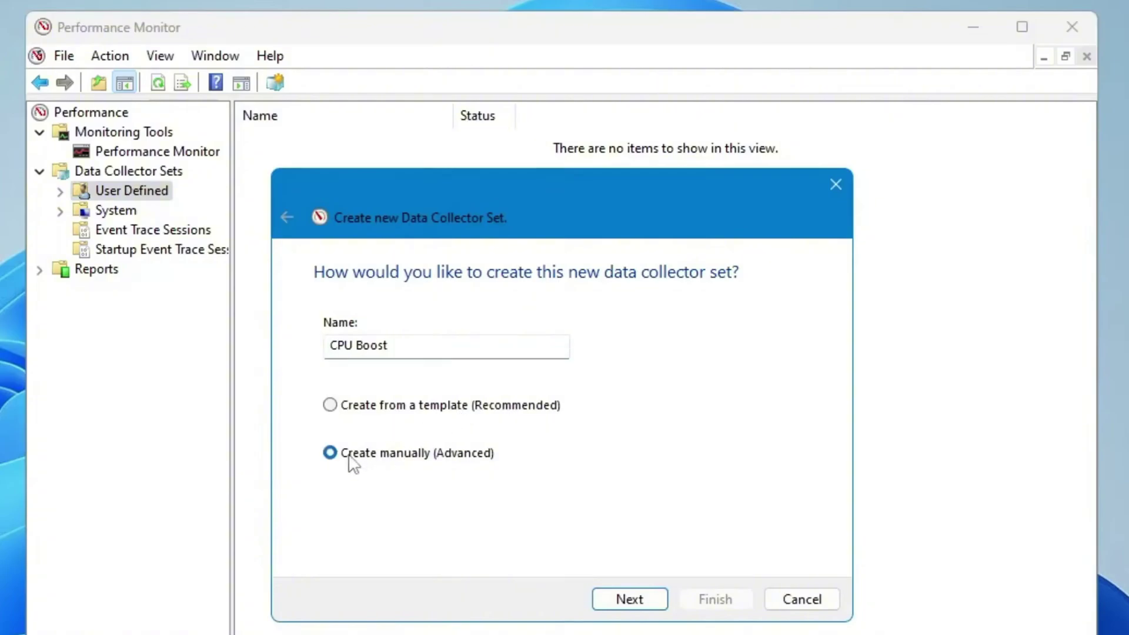
pyautogui.click(646, 596)
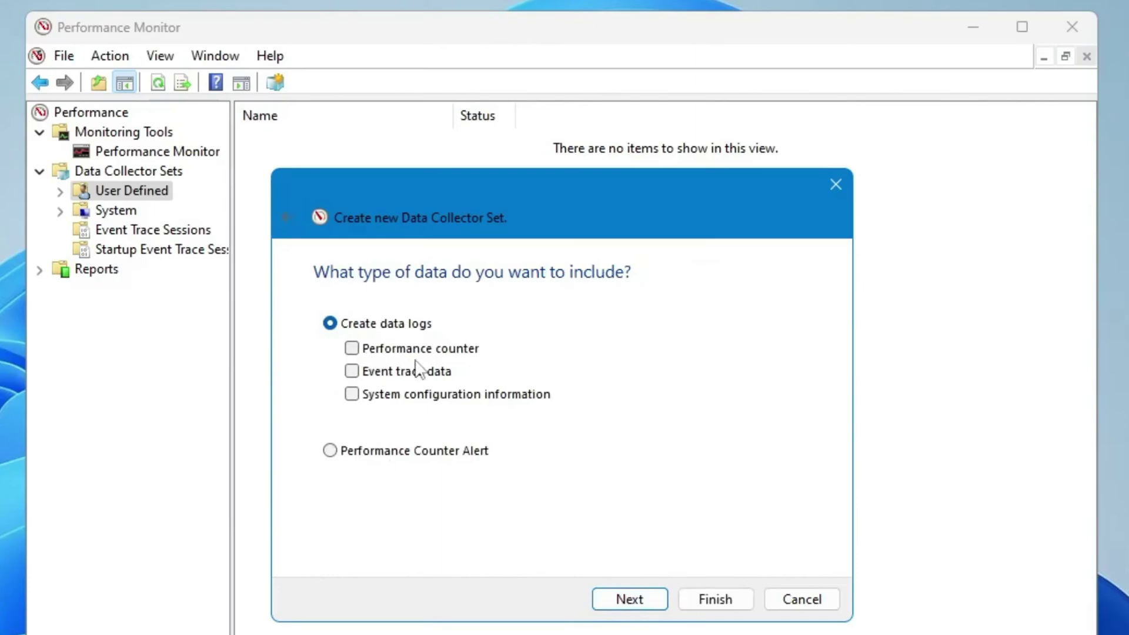
pyautogui.click(352, 348)
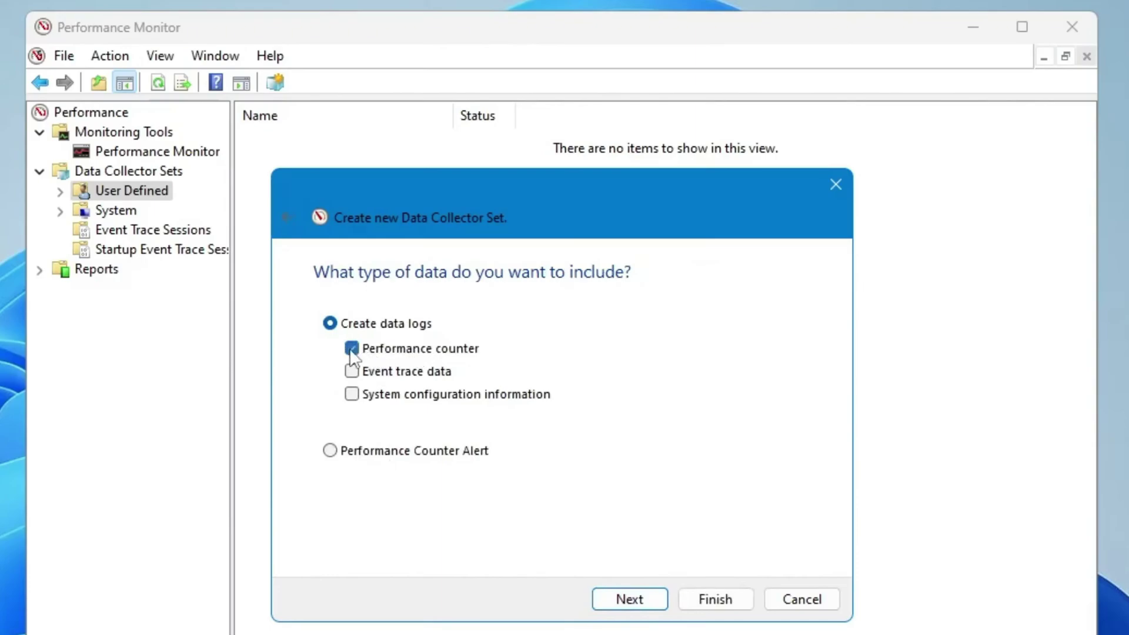
pyautogui.click(635, 598)
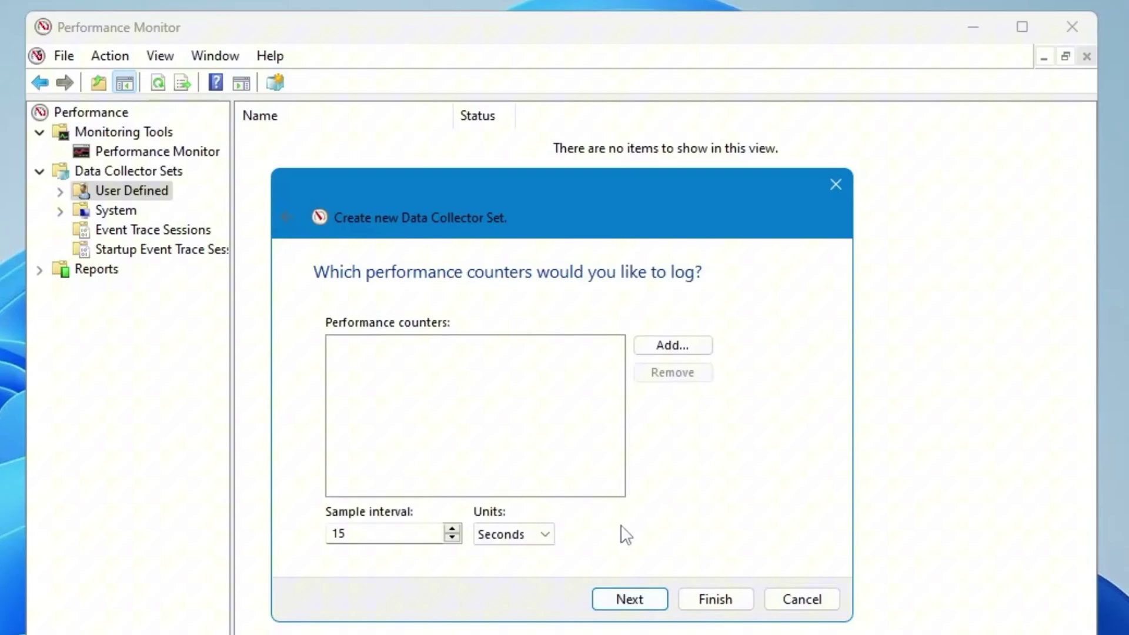
# Step: Add Processor instance counters, finish the CPU Boost set and start it
pyautogui.click(671, 349)
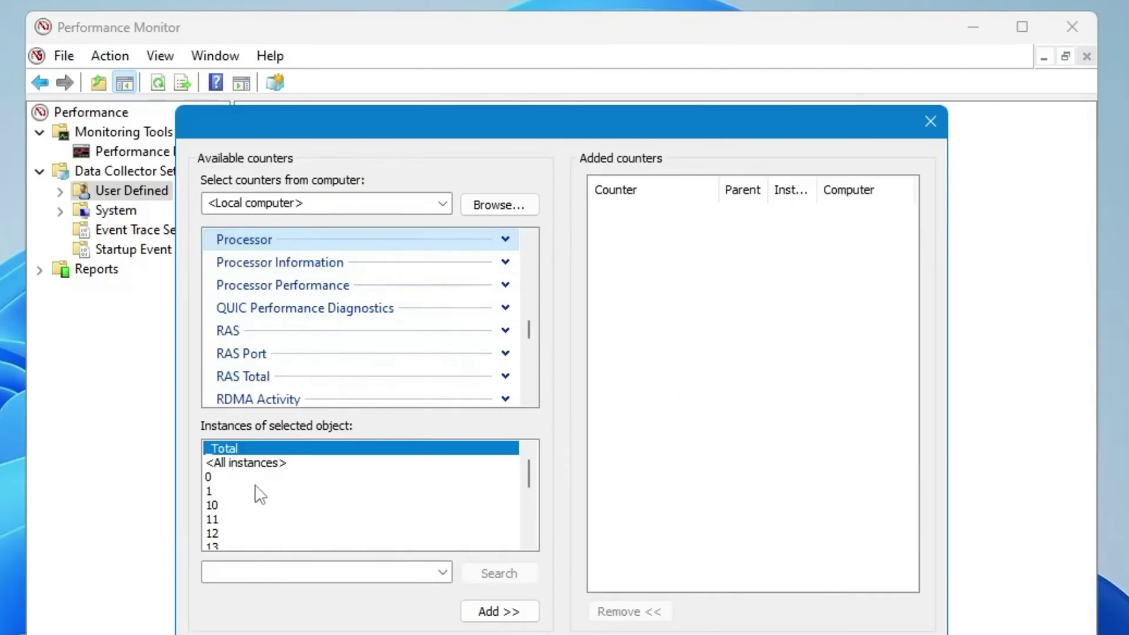
pyautogui.scroll(-3, 259, 495)
pyautogui.scroll(2, 258, 496)
pyautogui.scroll(1, 249, 486)
pyautogui.scroll(-4, 247, 486)
pyautogui.scroll(2, 248, 489)
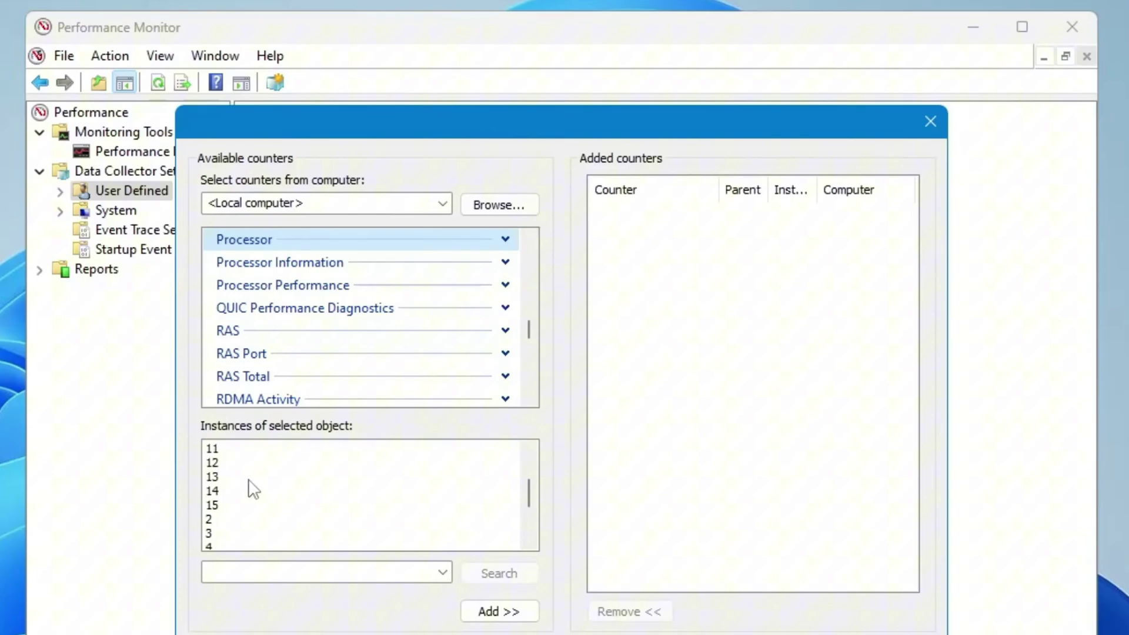
pyautogui.click(226, 507)
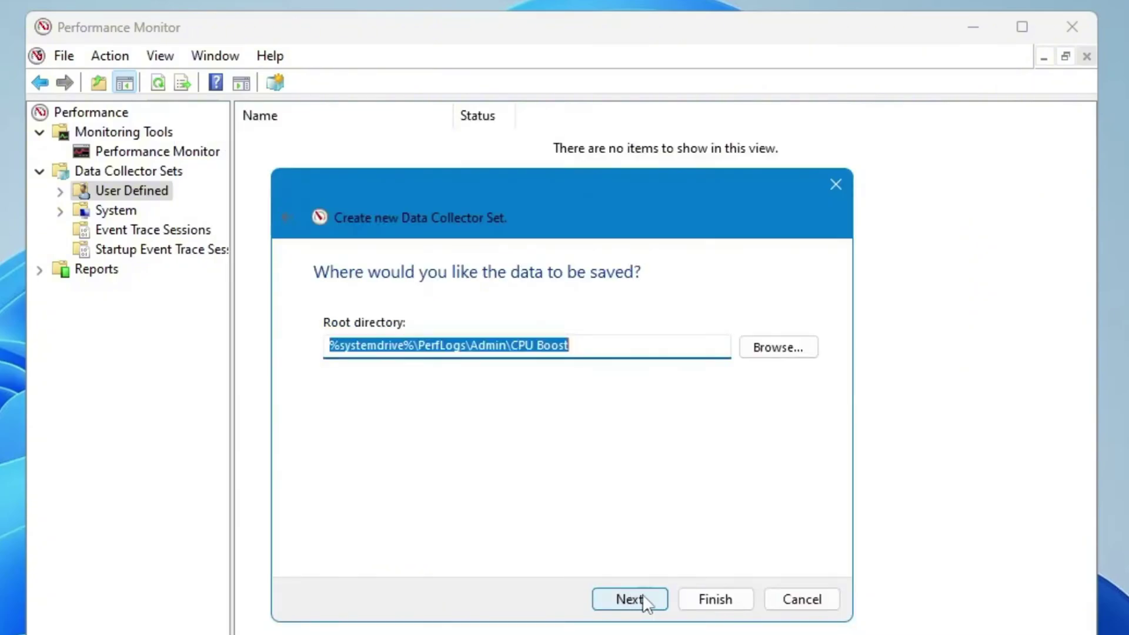
pyautogui.click(715, 599)
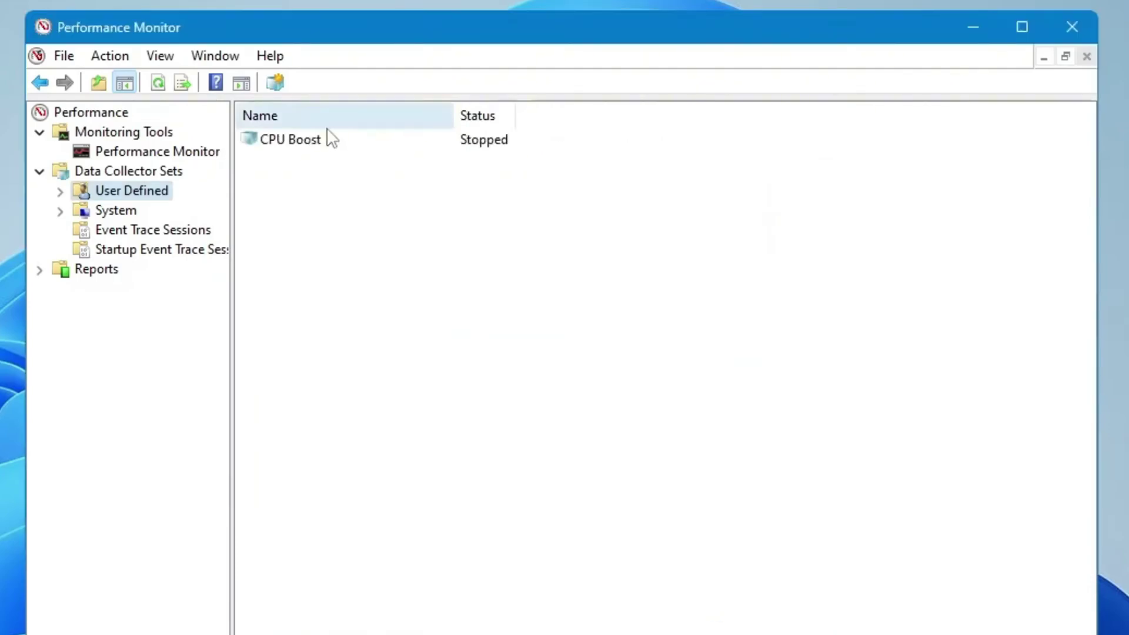
pyautogui.click(315, 144)
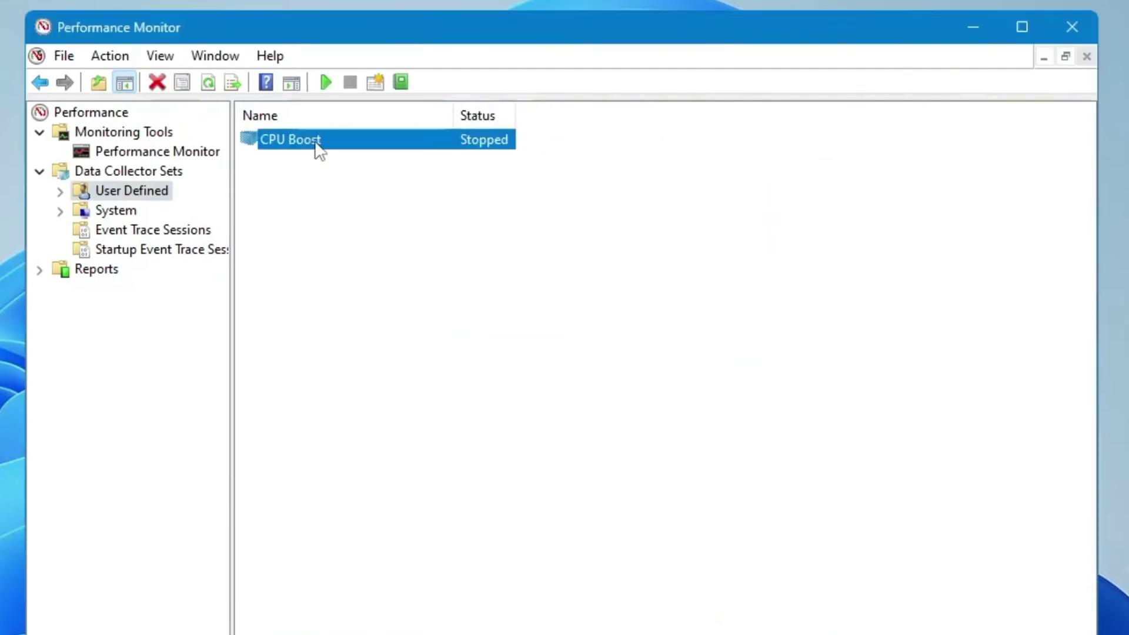
pyautogui.rightClick(483, 146)
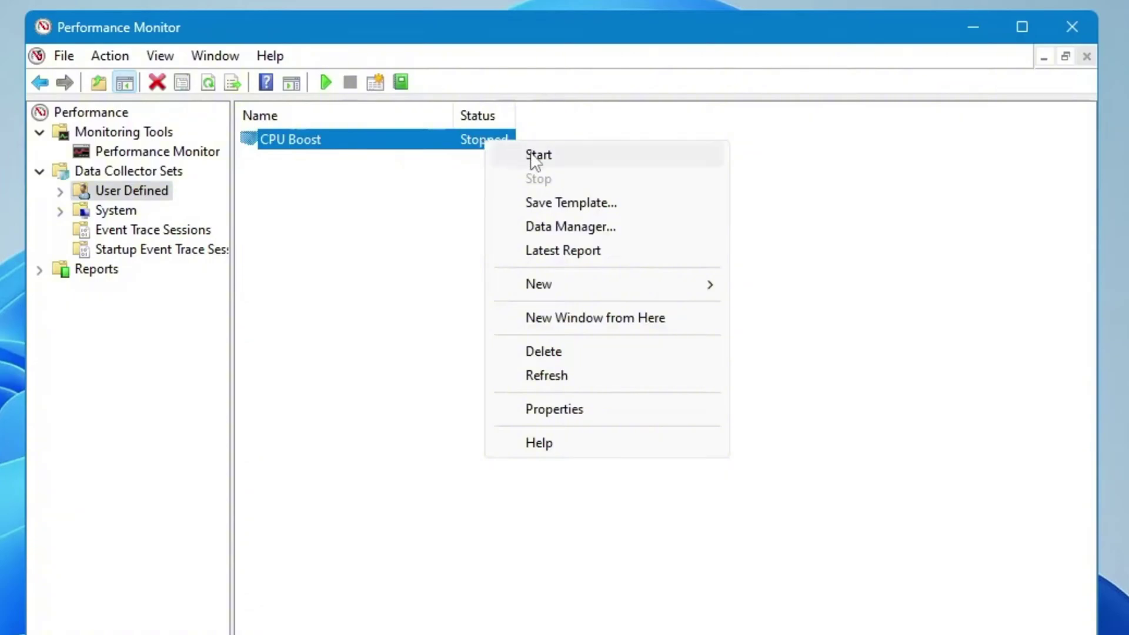
pyautogui.click(508, 160)
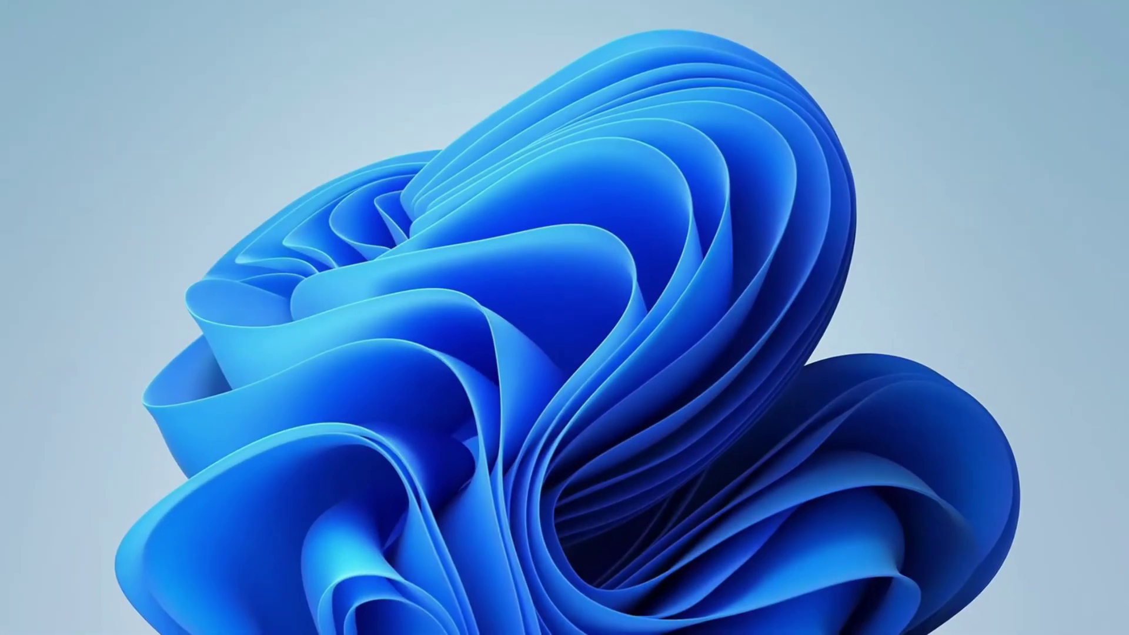
# Step: Bring up Windows Search to launch System Configuration via msconfig
pyautogui.press('super+s')
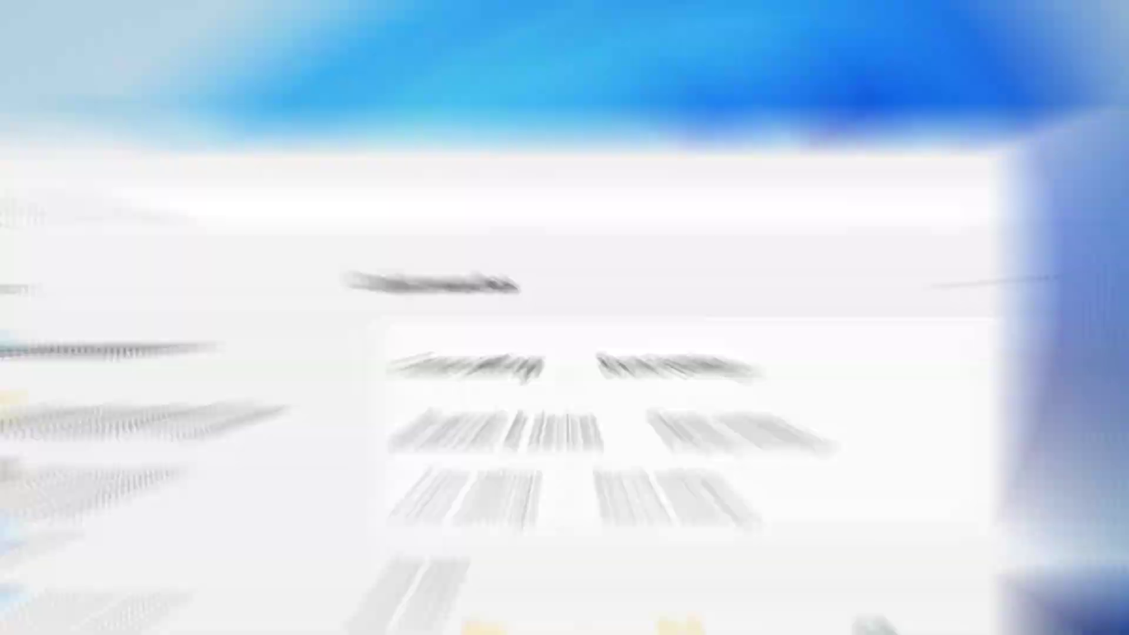
pyautogui.write('msc')
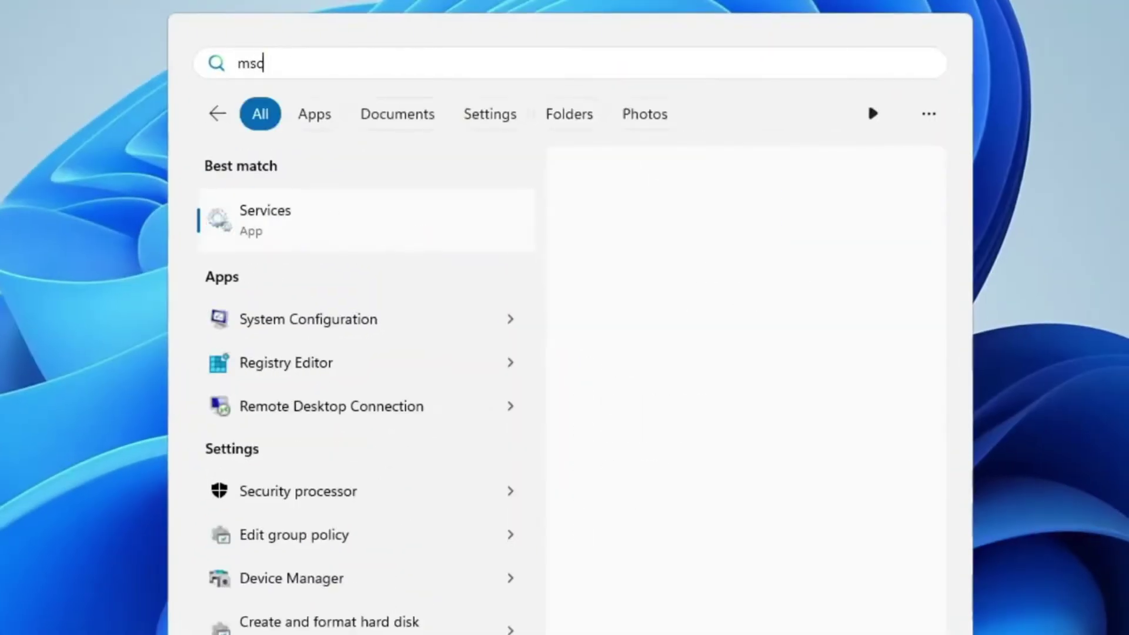
pyautogui.write('onfig')
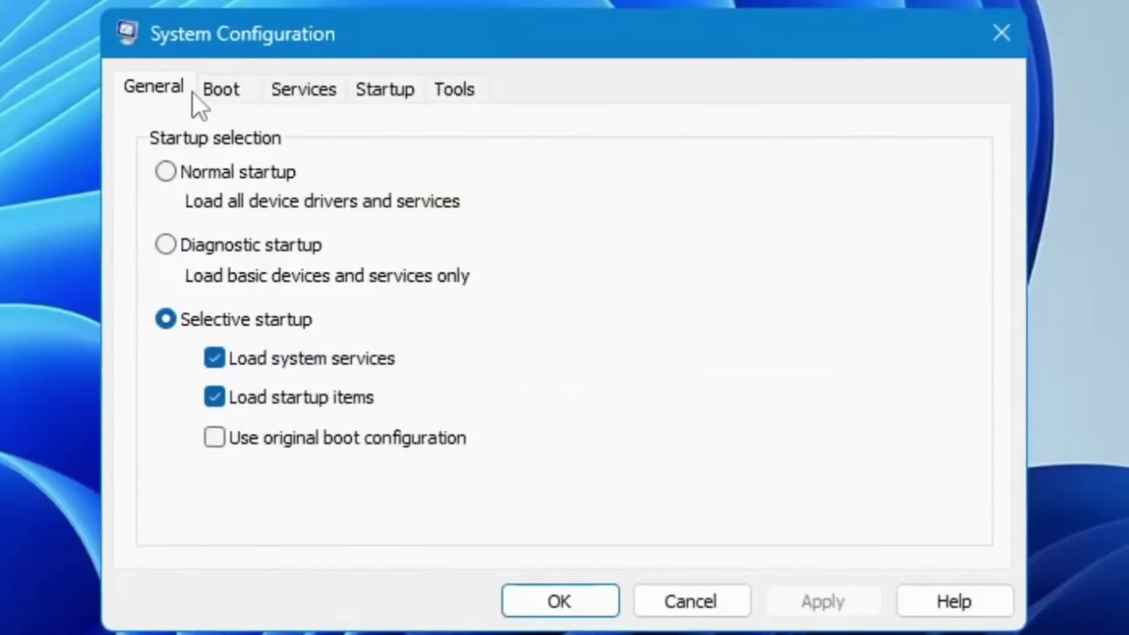
# Step: In Boot advanced options, enable Number of processors and choose 16
pyautogui.click(222, 90)
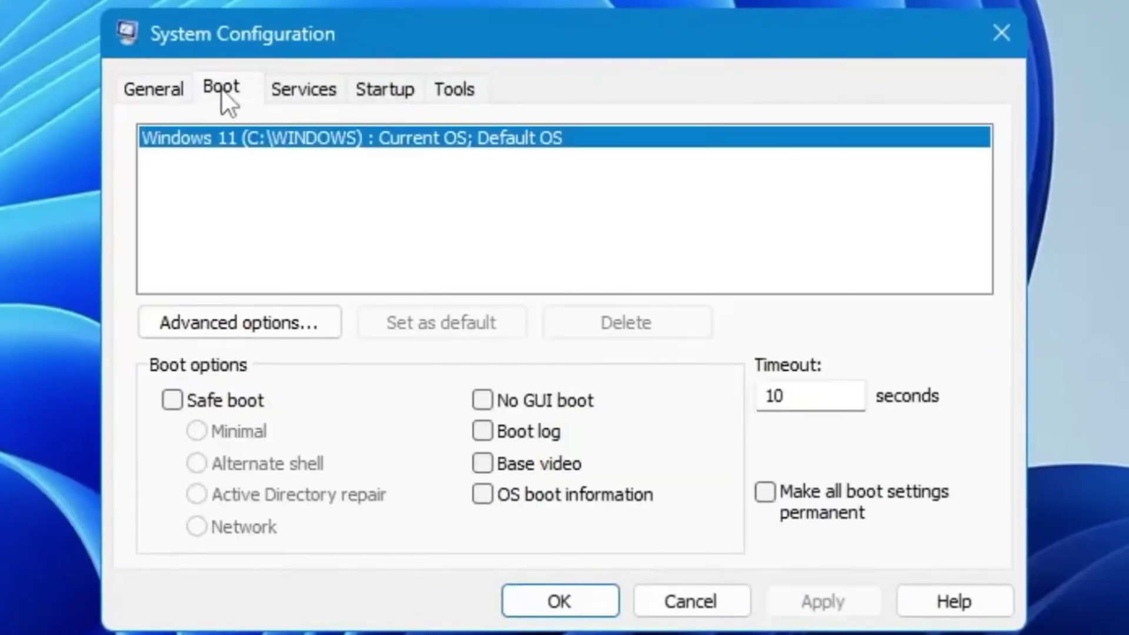
pyautogui.click(231, 329)
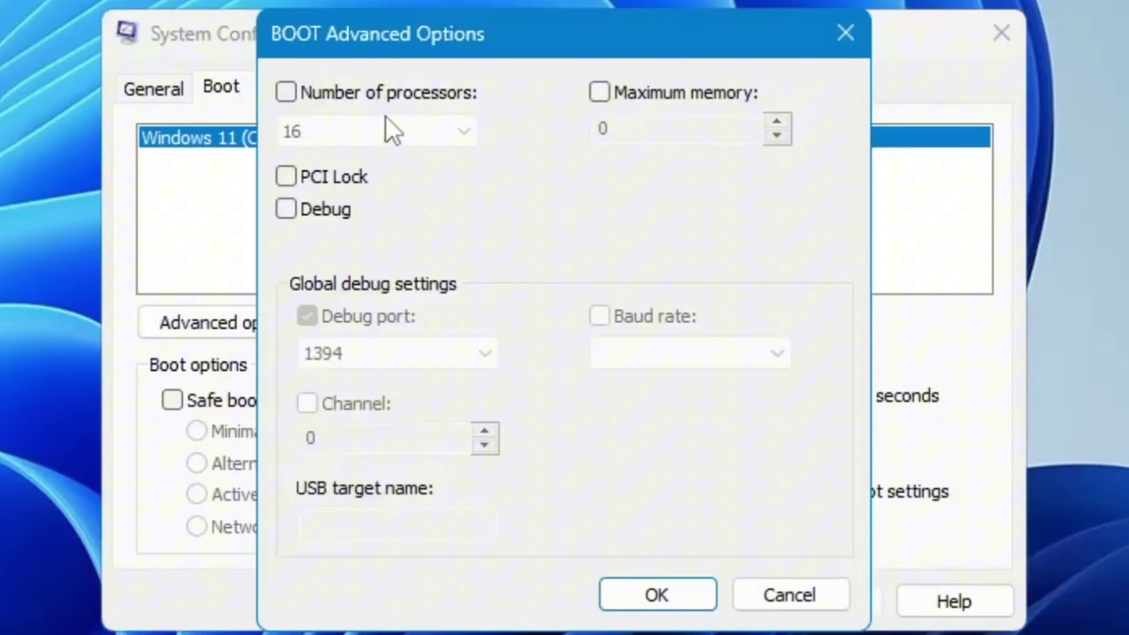
pyautogui.click(284, 95)
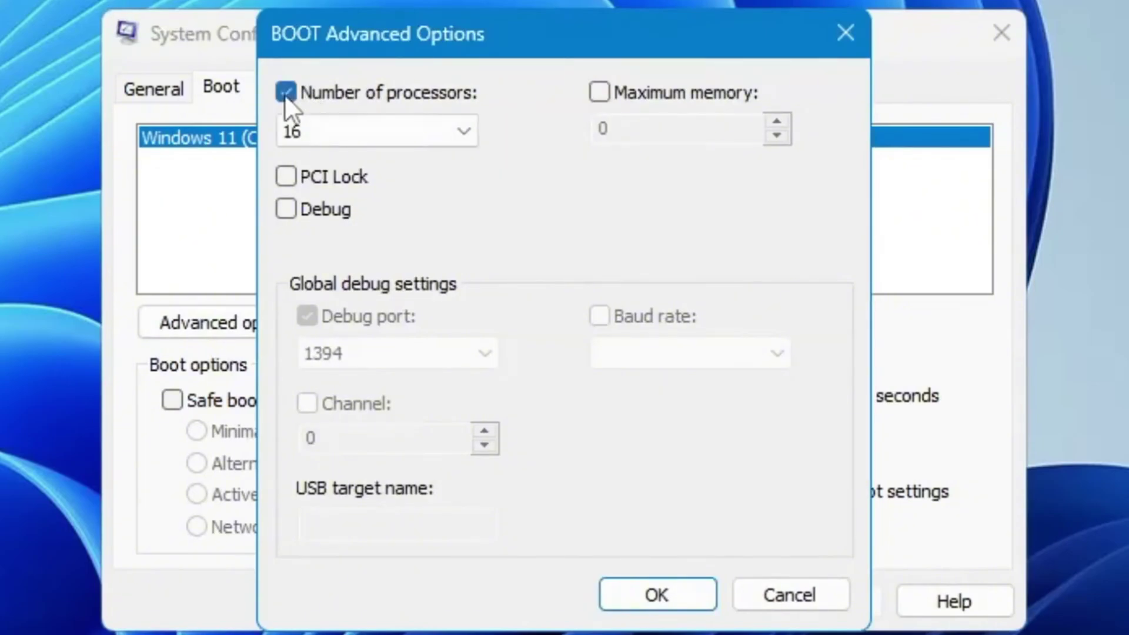
pyautogui.click(422, 127)
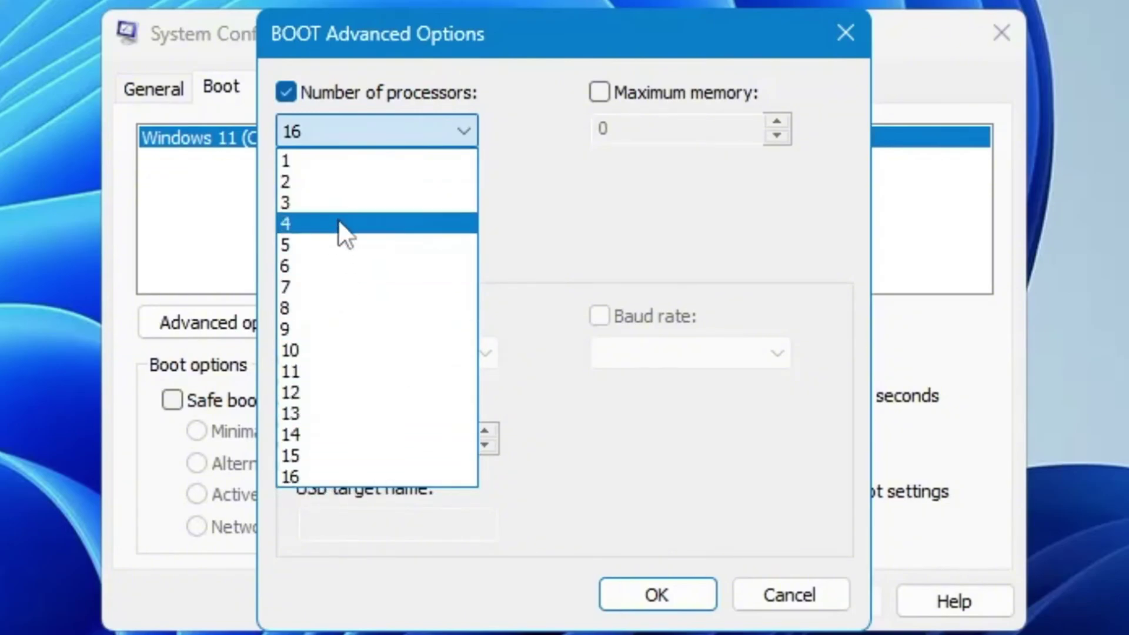
pyautogui.click(315, 475)
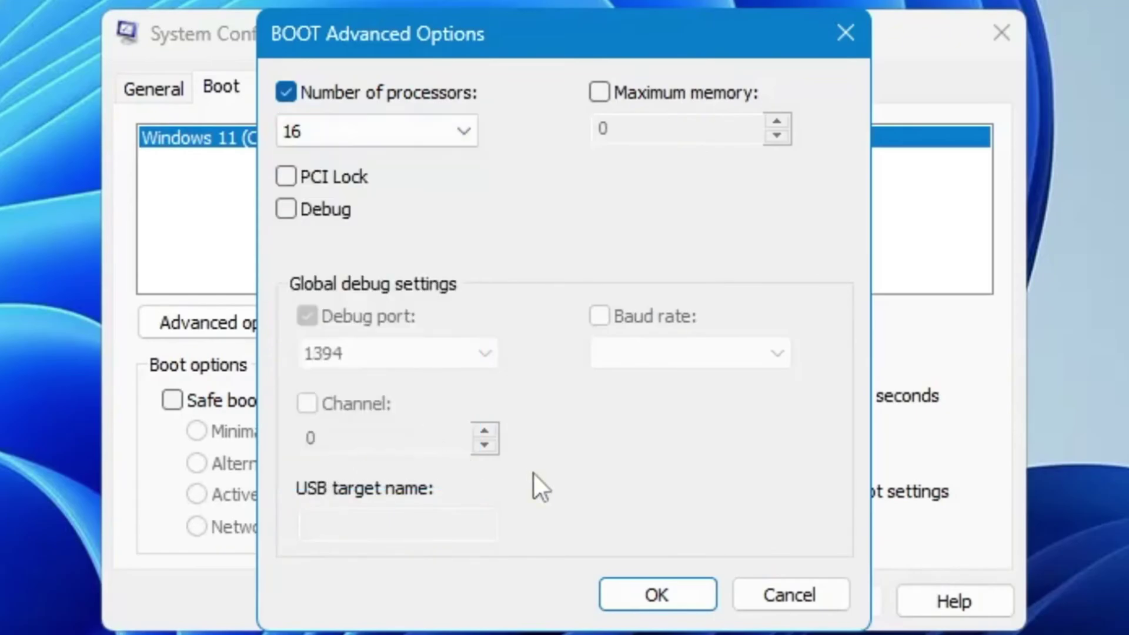
pyautogui.click(654, 596)
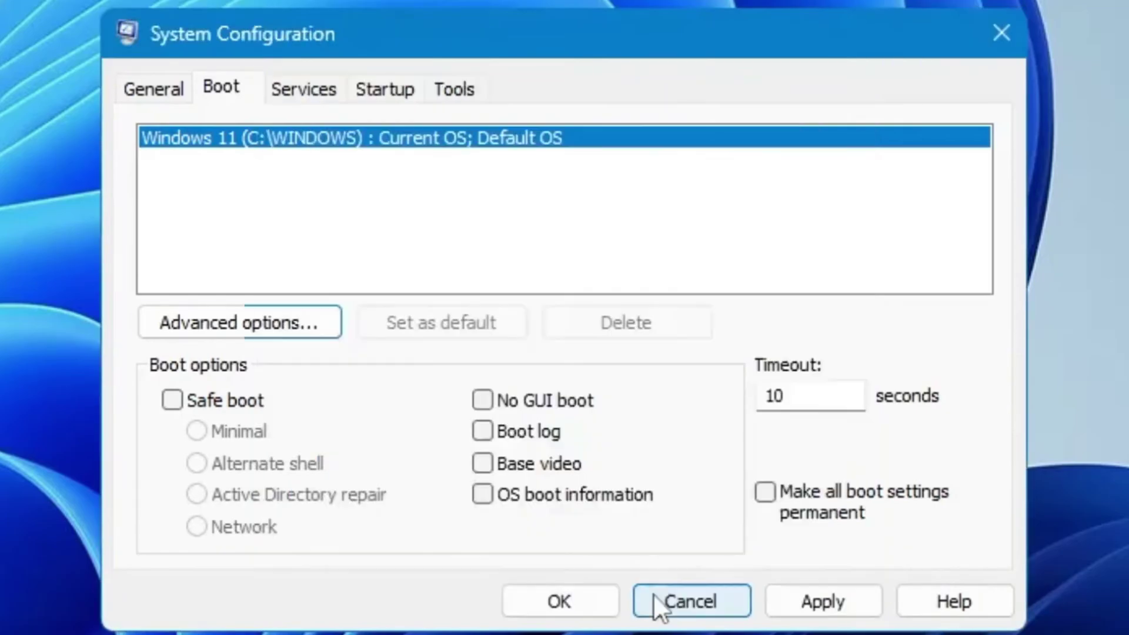
# Step: Apply the boot configuration and close System Configuration
pyautogui.click(825, 593)
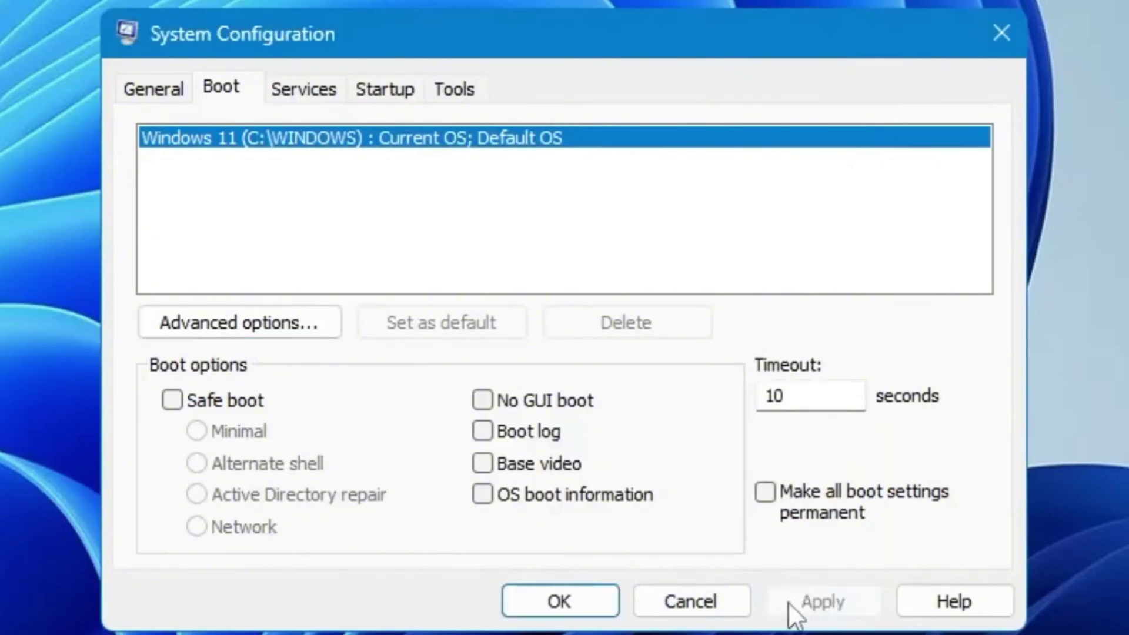
pyautogui.click(568, 597)
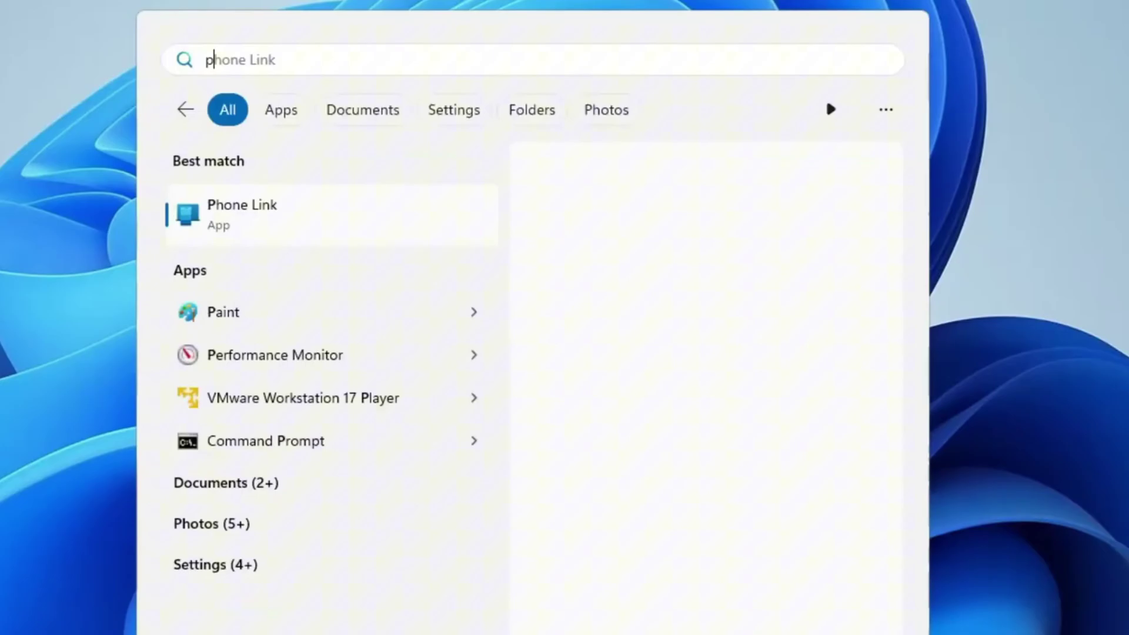
pyautogui.write('owercfg.cp')
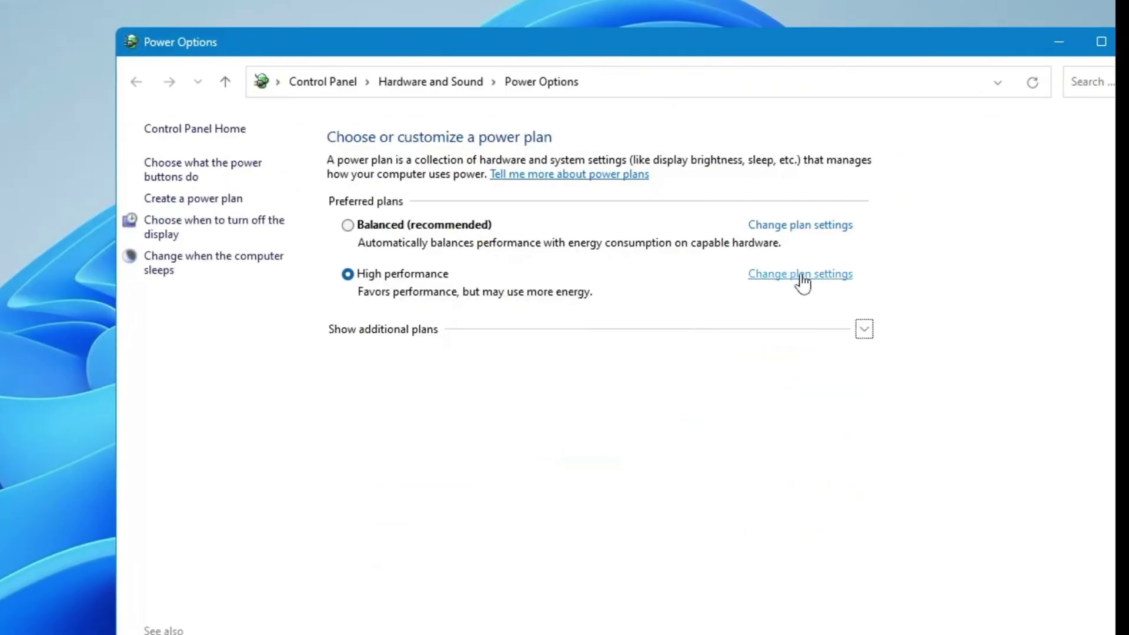
# Step: Bring up the High performance plan's advanced power settings, centred on screen
pyautogui.click(802, 281)
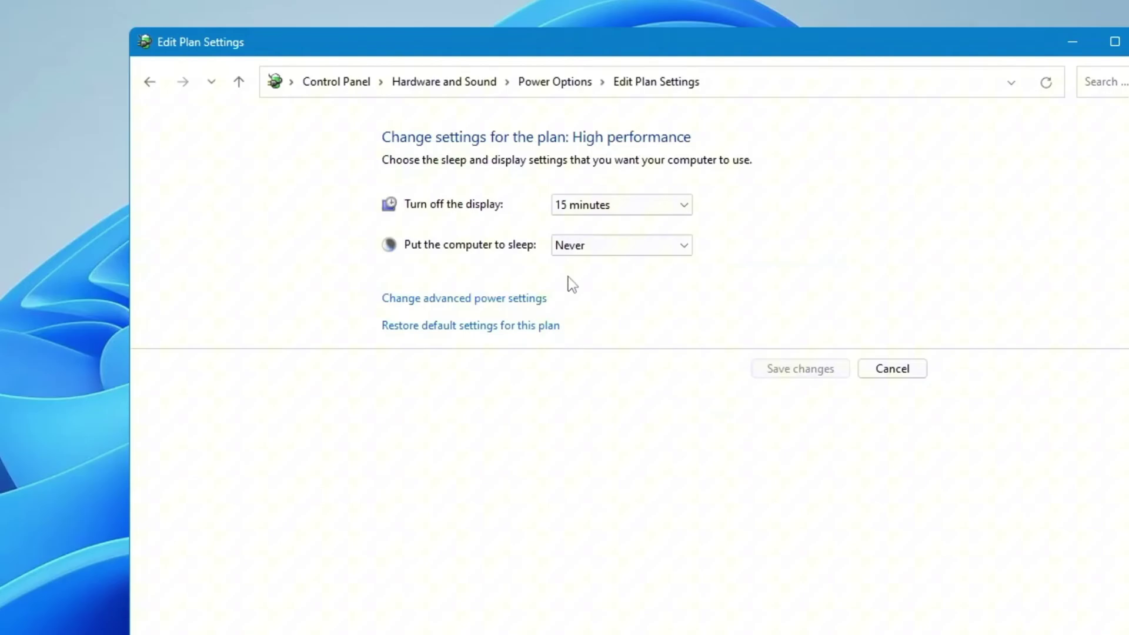
pyautogui.click(458, 309)
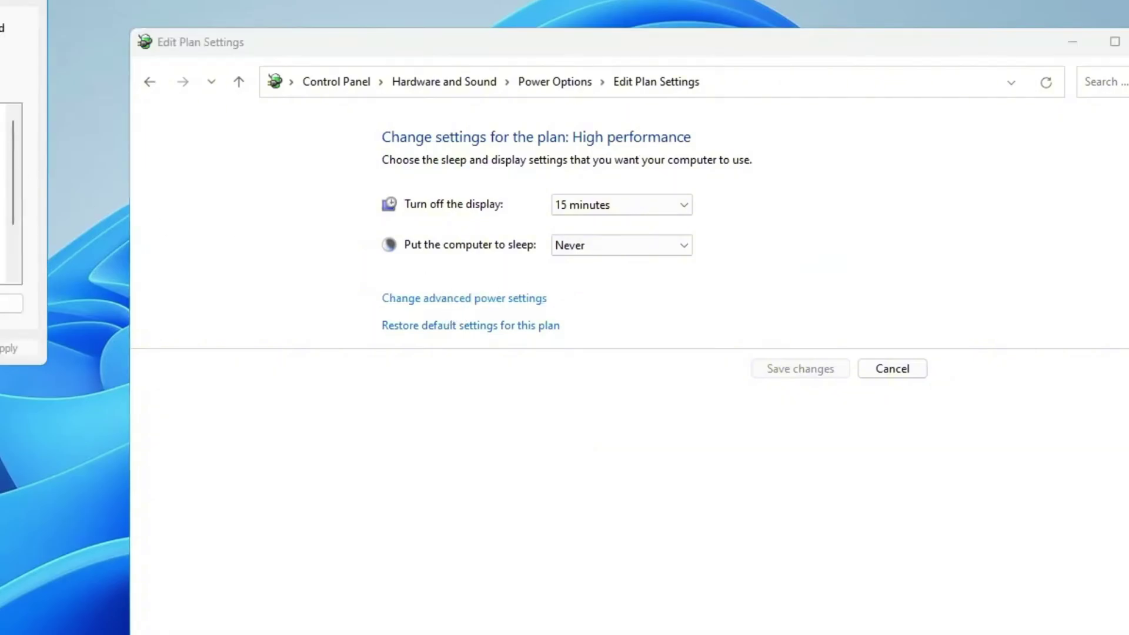
pyautogui.moveTo(23, 17); pyautogui.dragTo(613, 144)
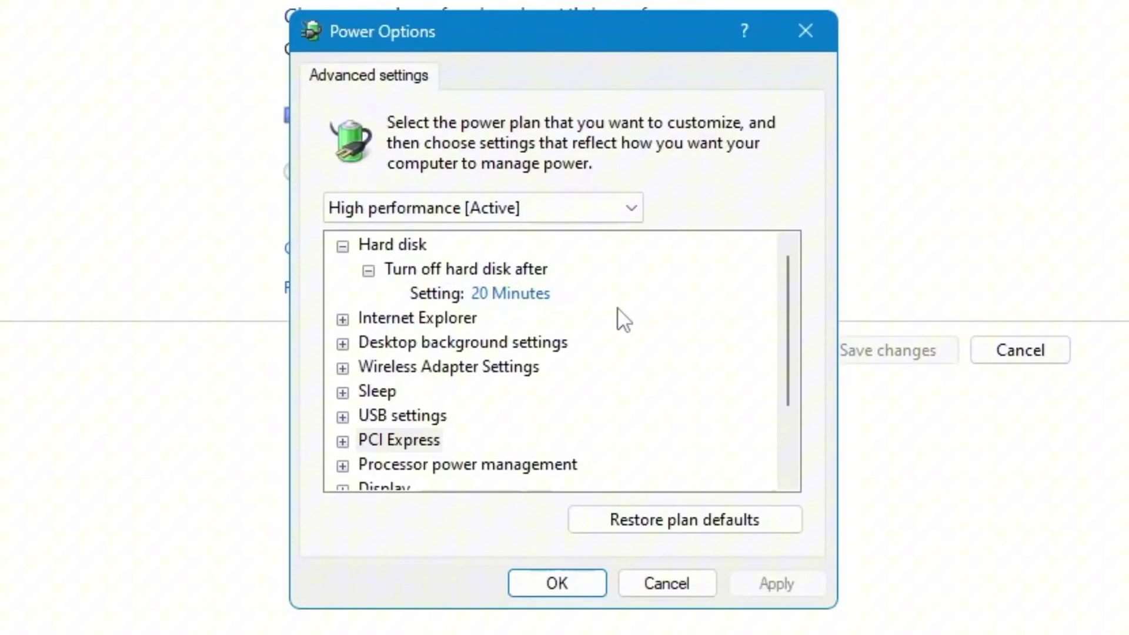
pyautogui.scroll(-1, 481, 344)
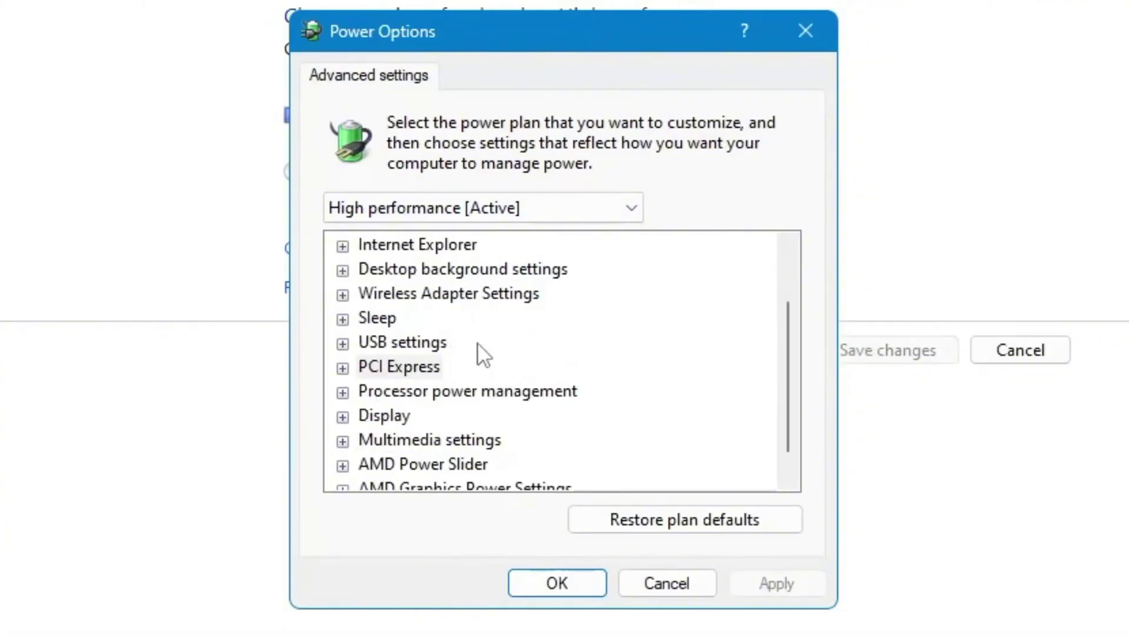
# Step: Set PCI Express Link State Power Management to Off
pyautogui.click(385, 364)
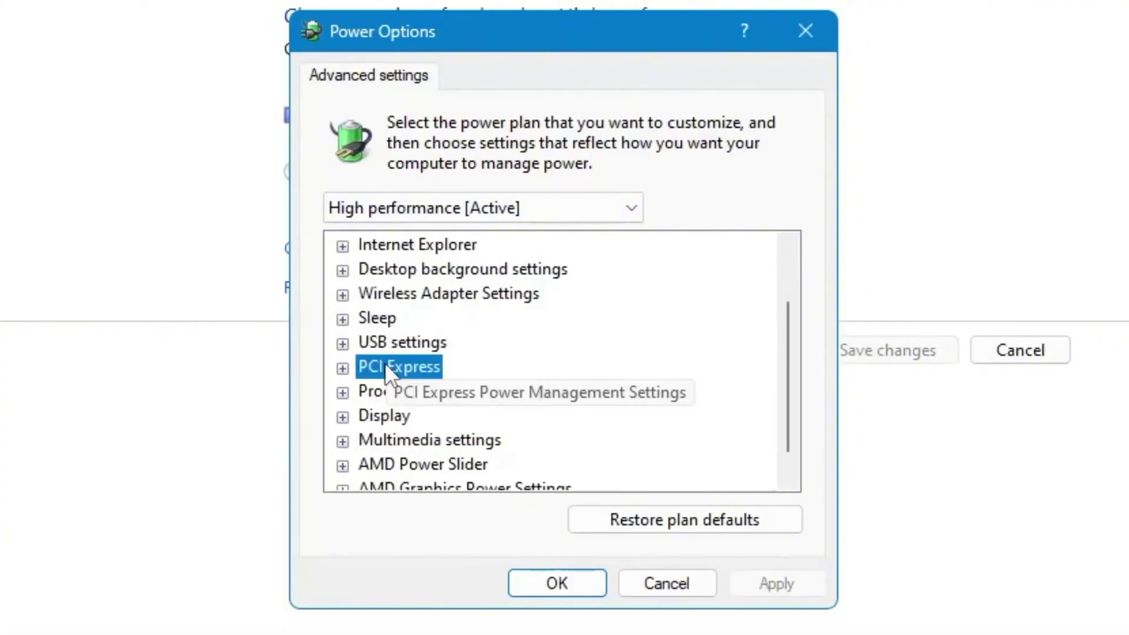
pyautogui.click(343, 370)
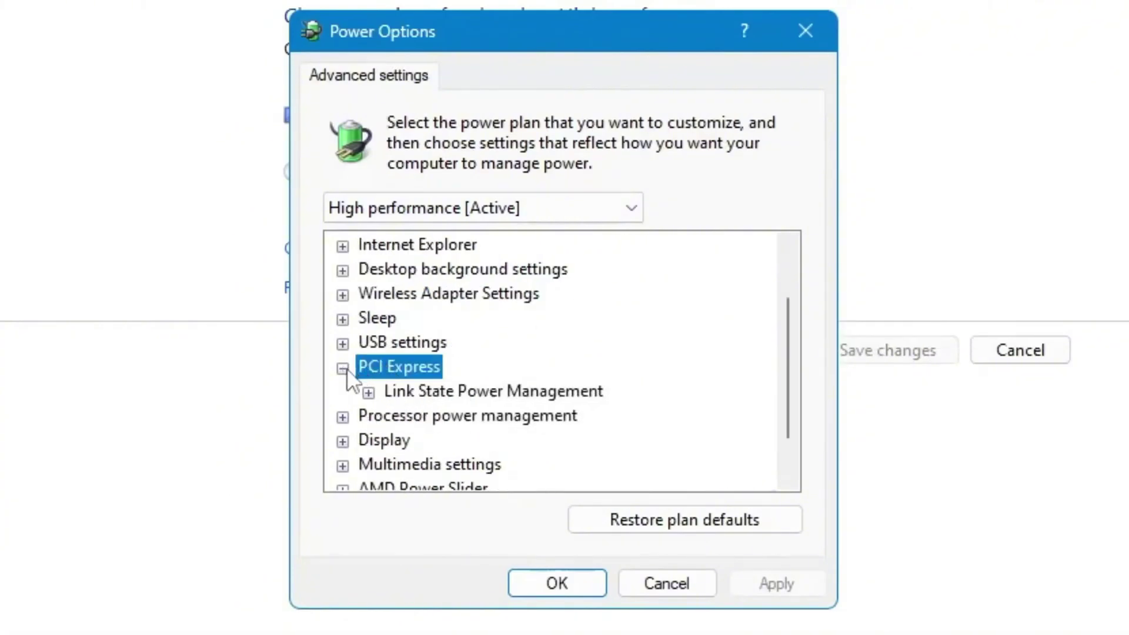
pyautogui.click(402, 394)
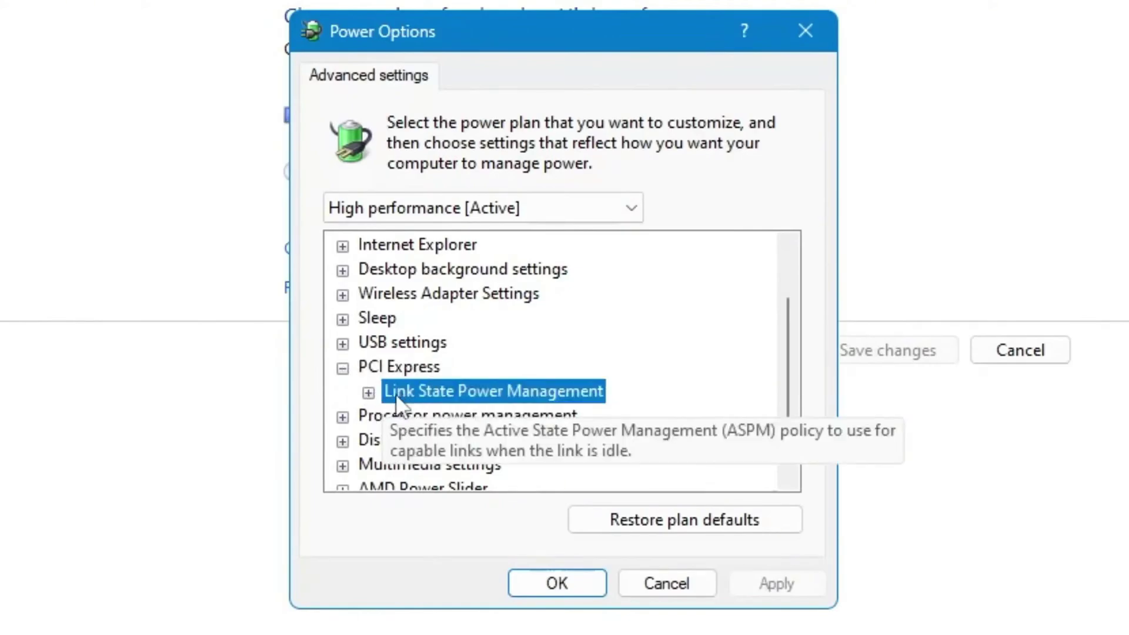
pyautogui.click(368, 394)
pyautogui.moveTo(451, 416)
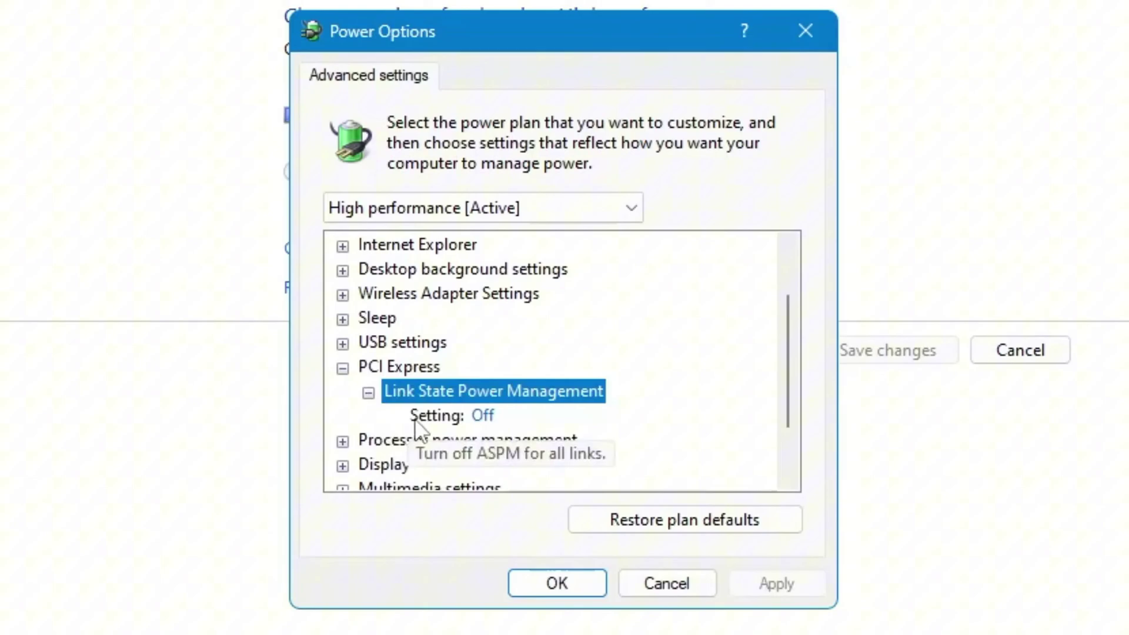
pyautogui.click(470, 414)
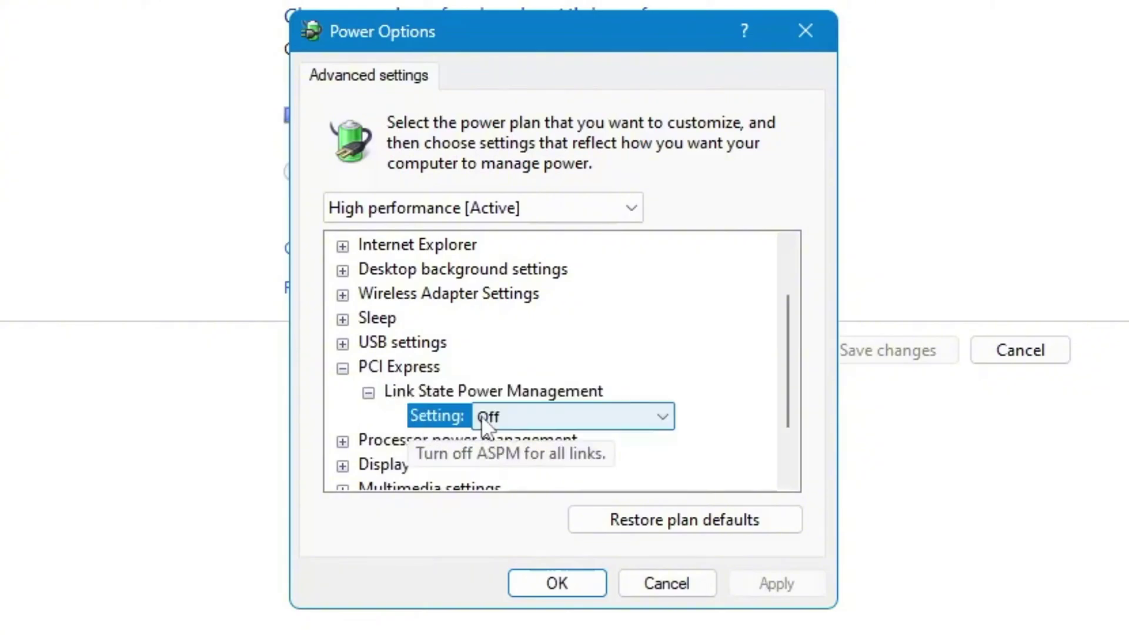
pyautogui.click(513, 418)
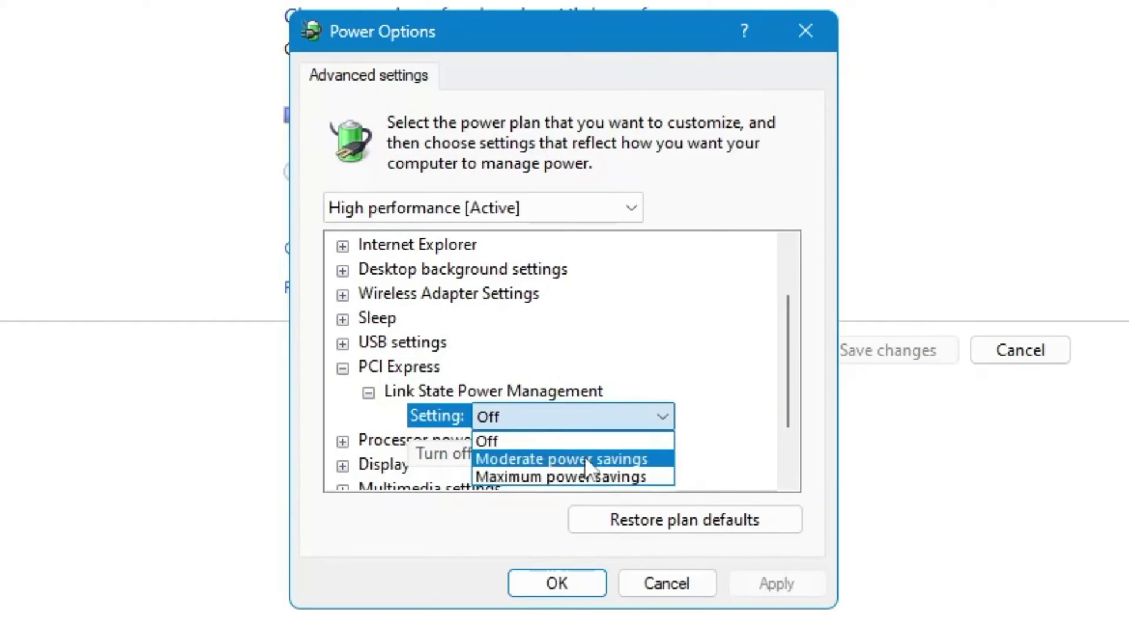
pyautogui.click(514, 440)
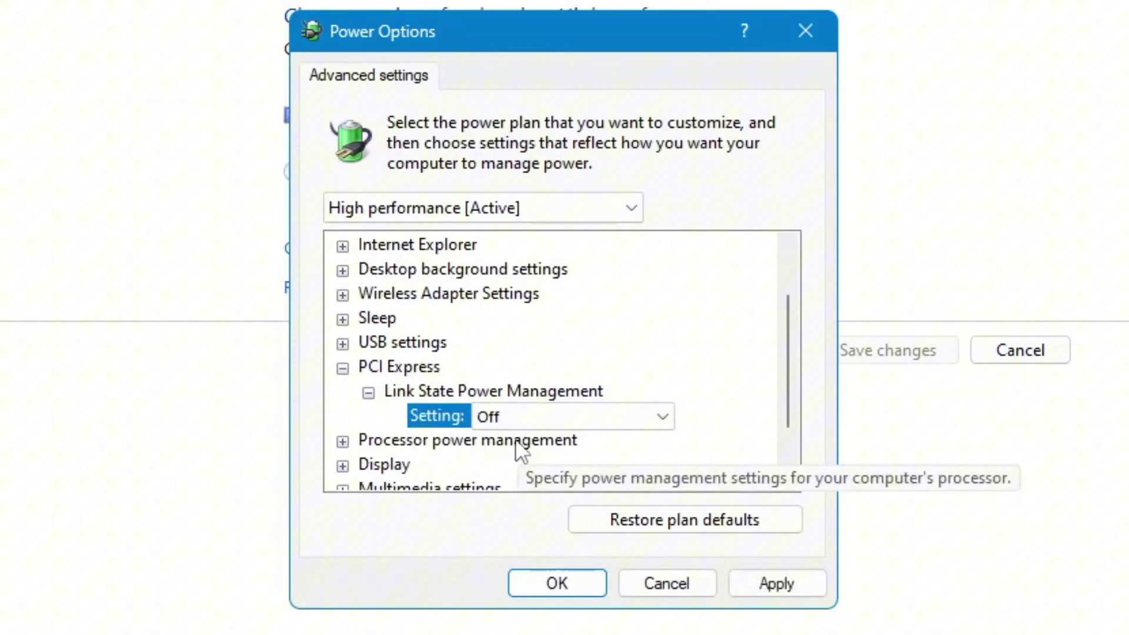
pyautogui.scroll(-1, 422, 441)
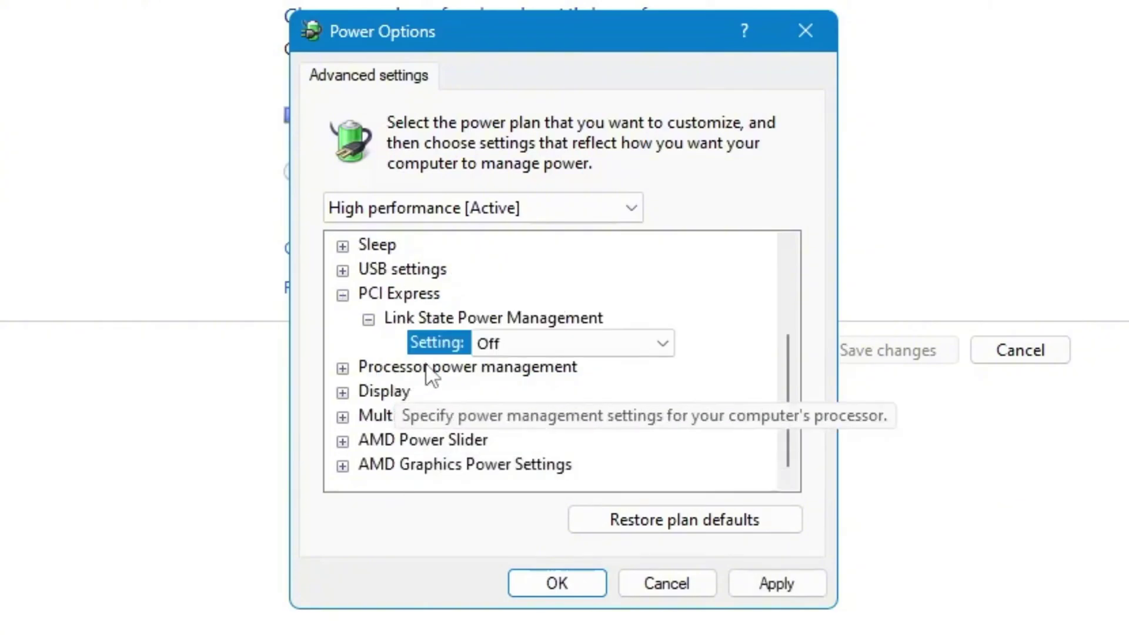
# Step: Confirm minimum processor state 0% and maximum 100%, then apply the plan changes
pyautogui.click(343, 368)
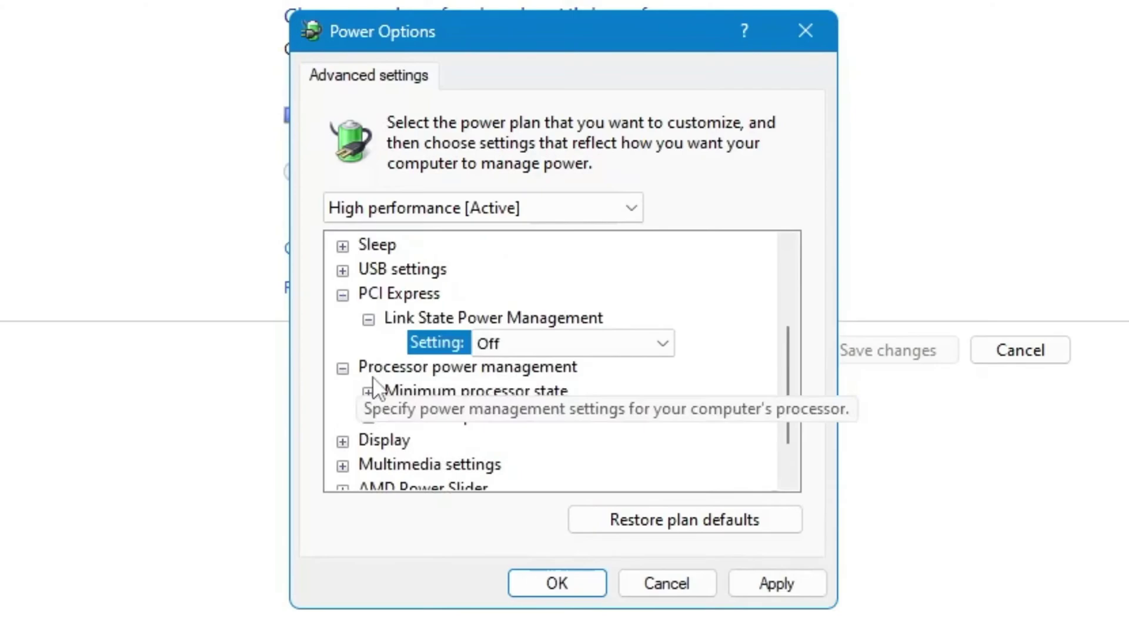
pyautogui.scroll(-1, 381, 432)
pyautogui.click(369, 345)
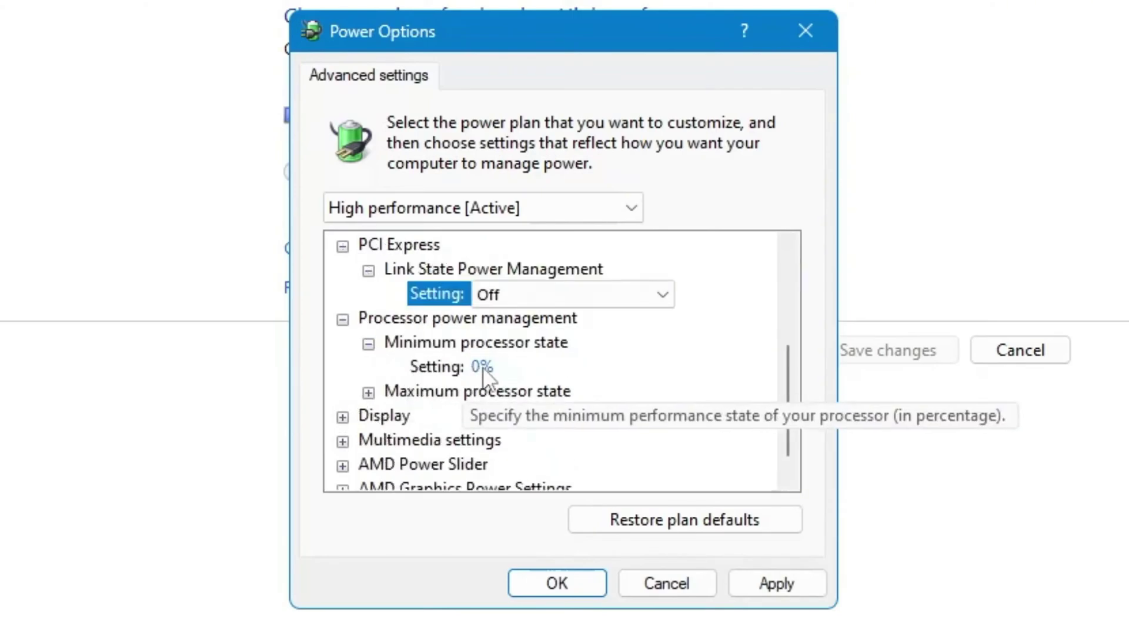
pyautogui.click(368, 393)
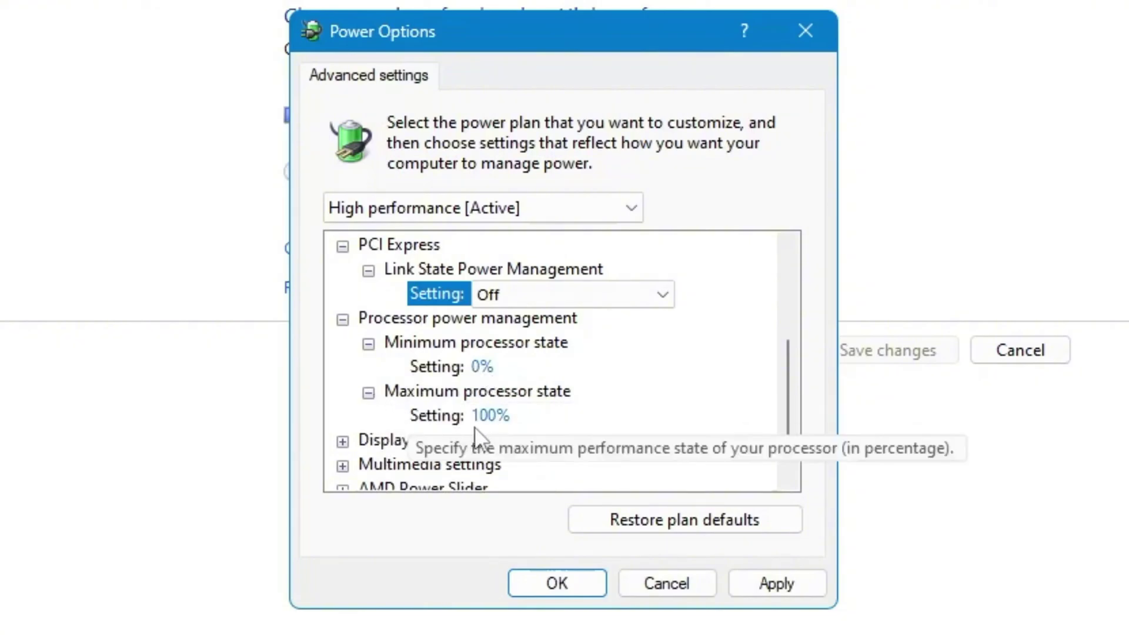
pyautogui.click(499, 419)
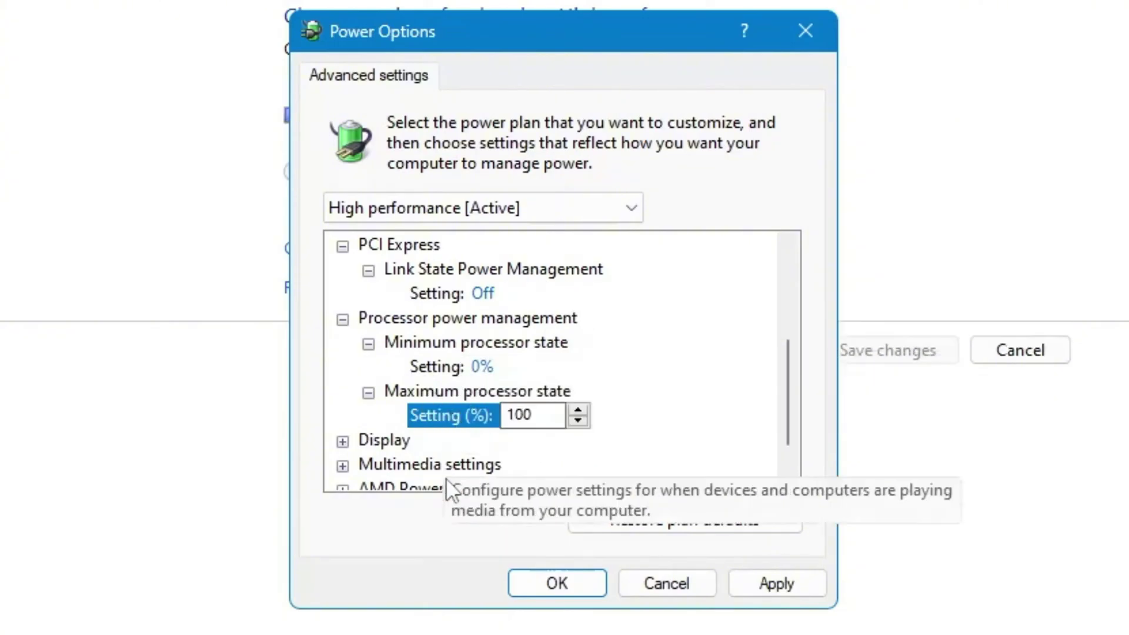
pyautogui.click(767, 587)
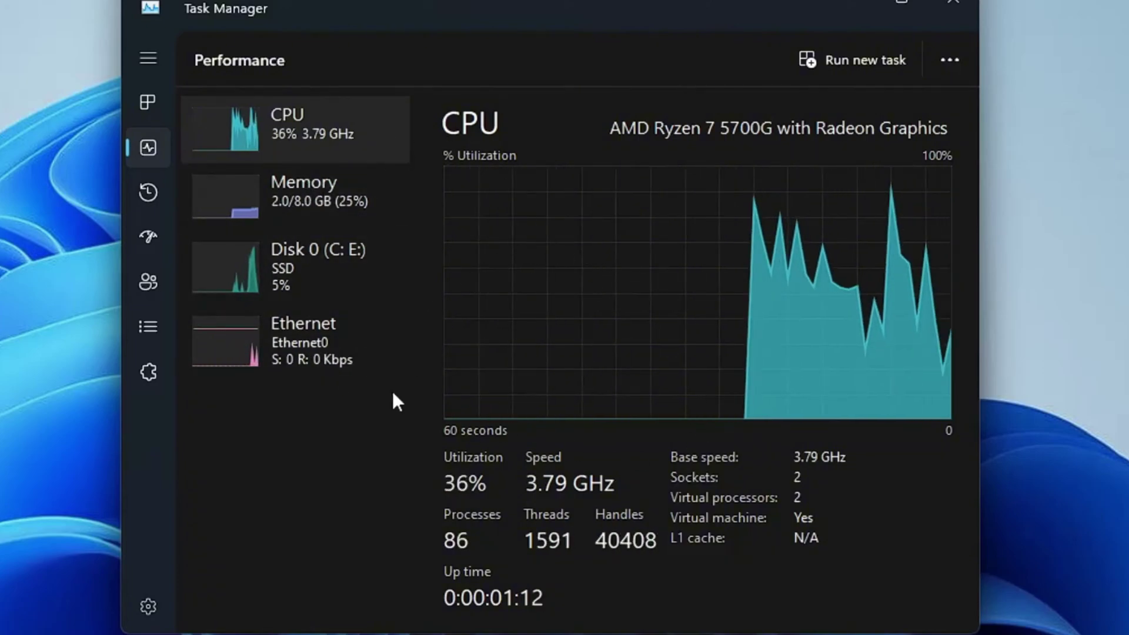
# Step: Close Task Manager to return to the desktop
pyautogui.click(949, 5)
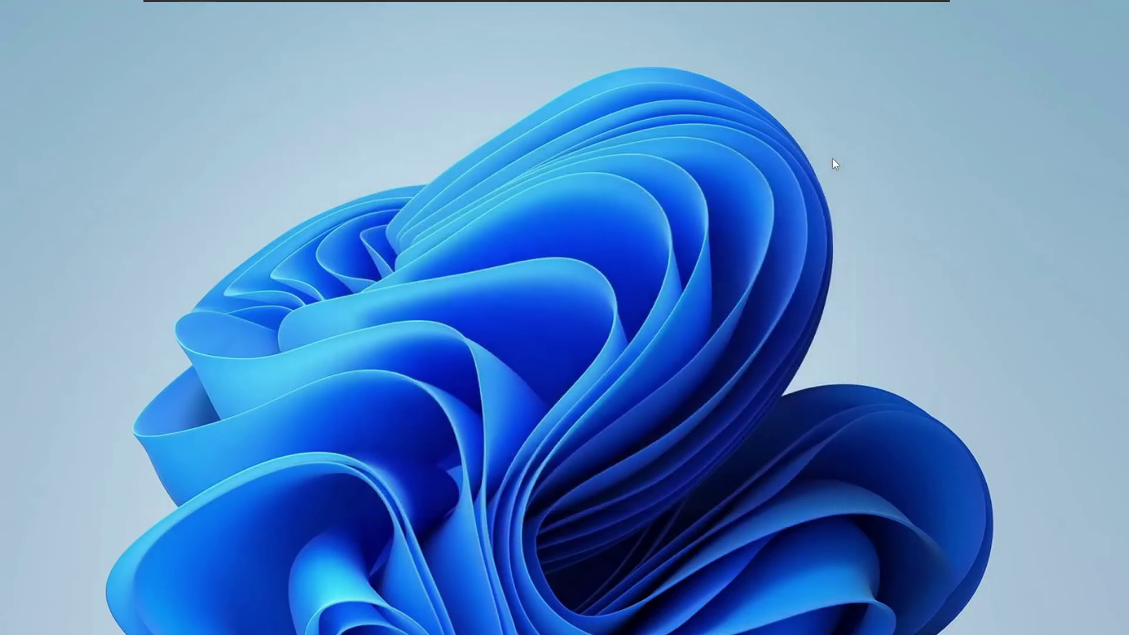